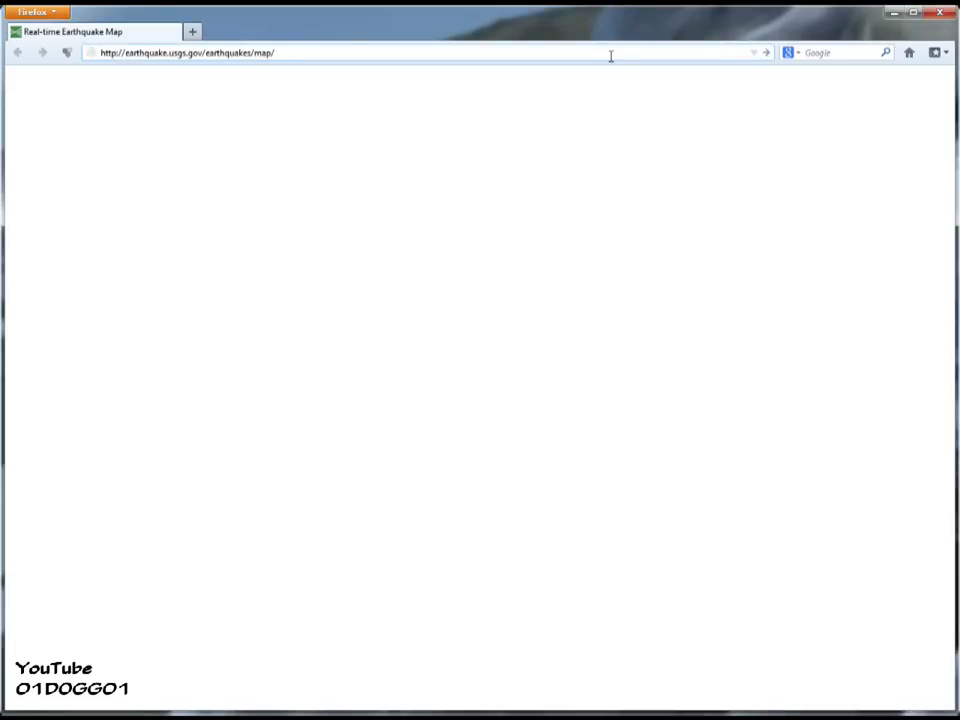
Load the USGS real-time earthquake map at earthquake.usgs.gov/earthquakes/map/ and choose a custom data feed.
key(Return)
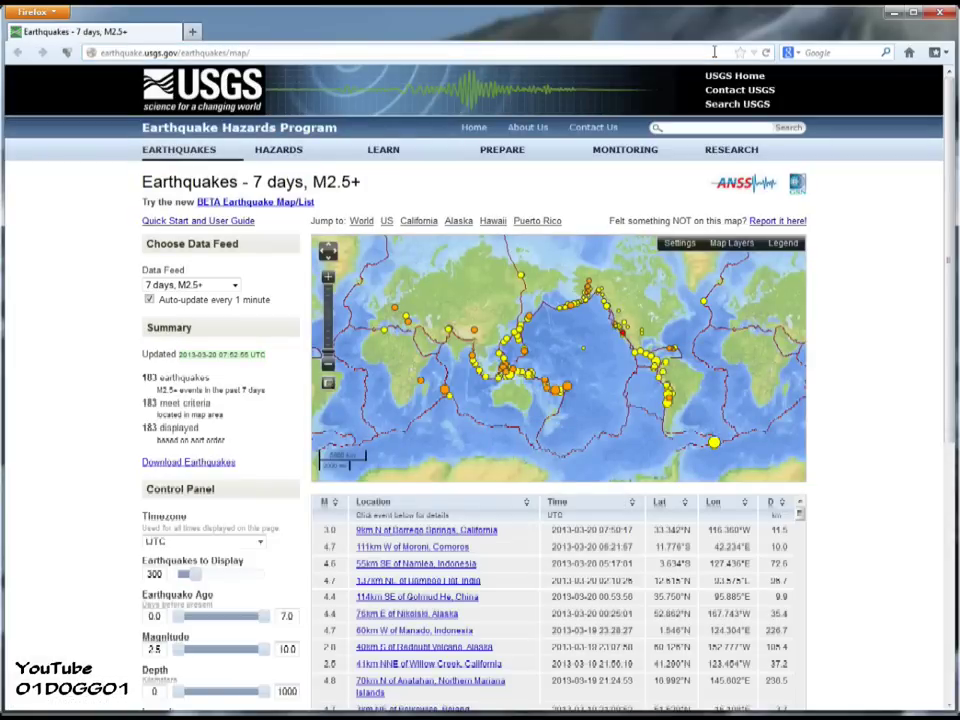
drag(949, 280, 952, 343)
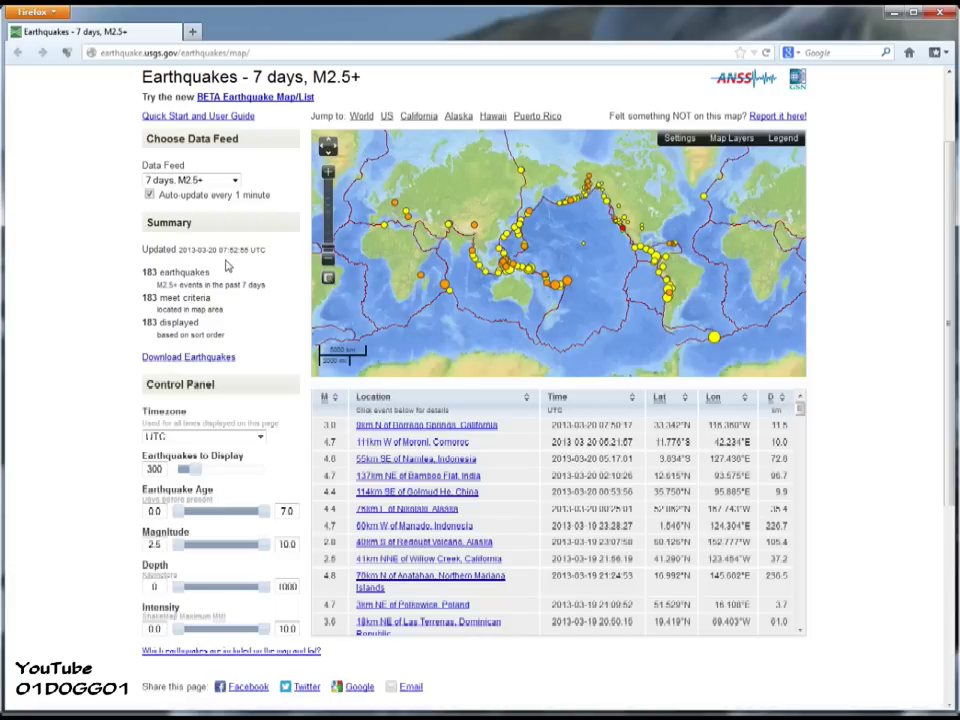
click(235, 180)
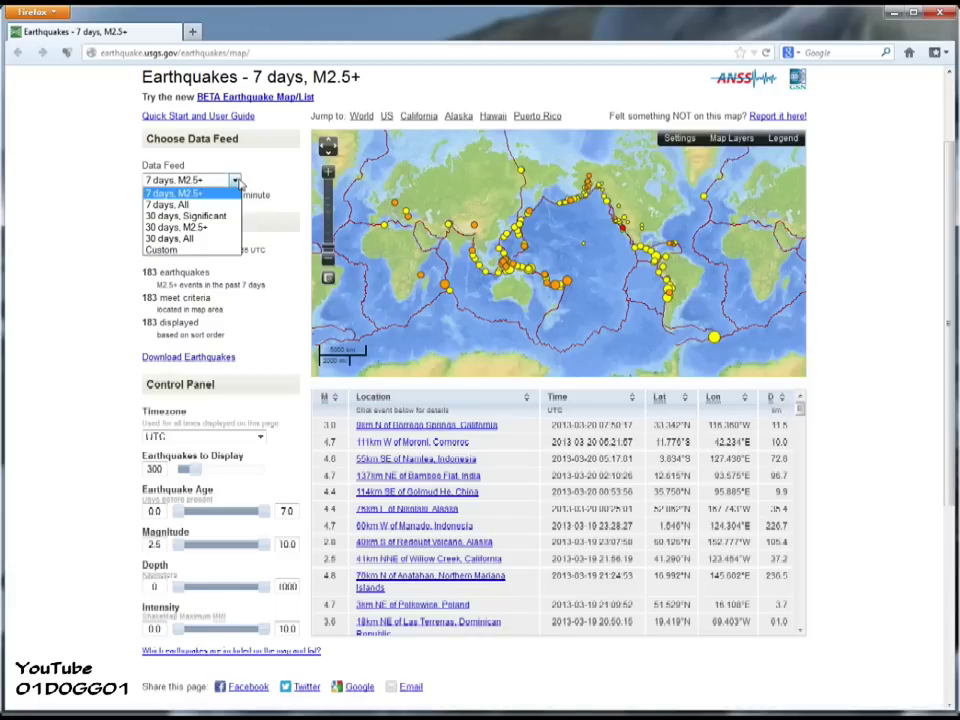
click(185, 251)
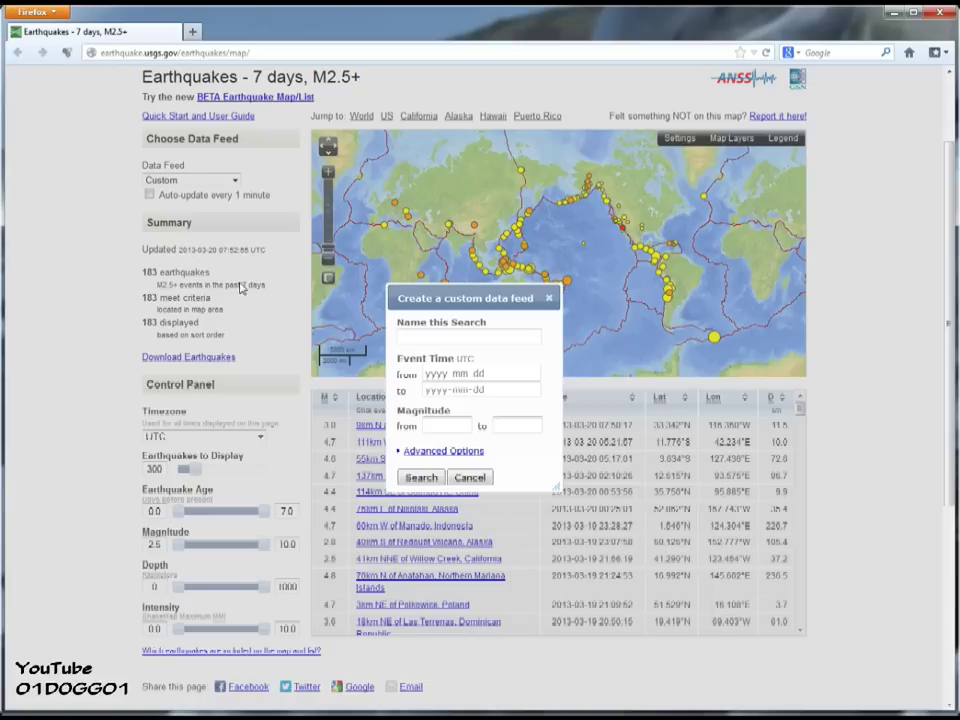
Set the custom feed's event time range from 2000 to 2013-03-19.
click(484, 373)
text(200)
text(2013-03-19)
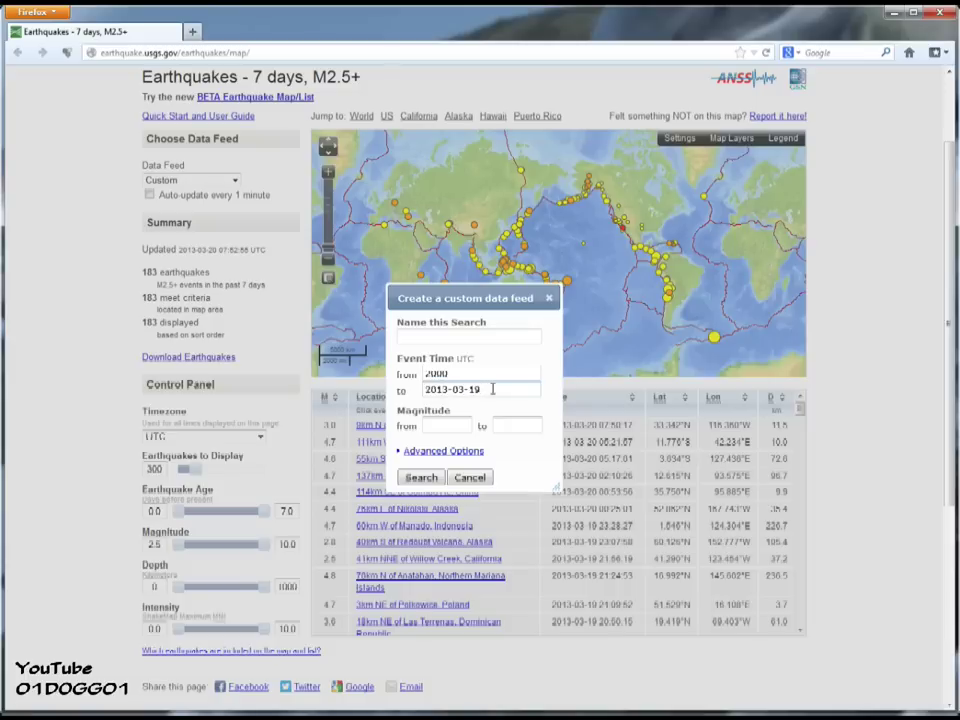
Limit the custom feed to latitude 37 to 44, longitude 124 to 131 and depth 0 to 5 km, and run the search.
click(432, 451)
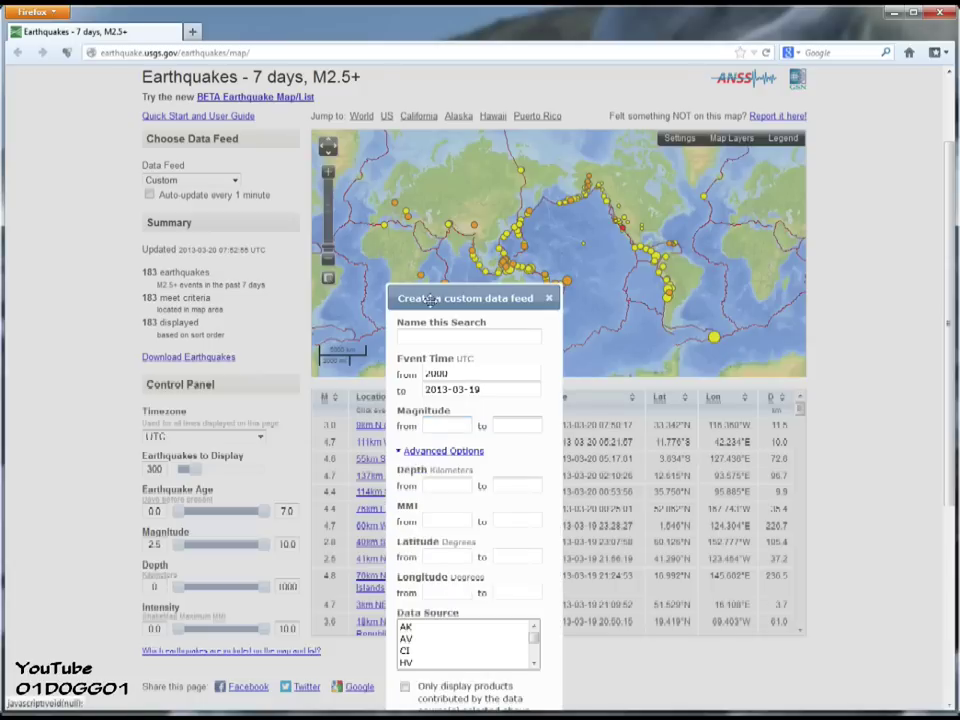
drag(430, 299, 183, 119)
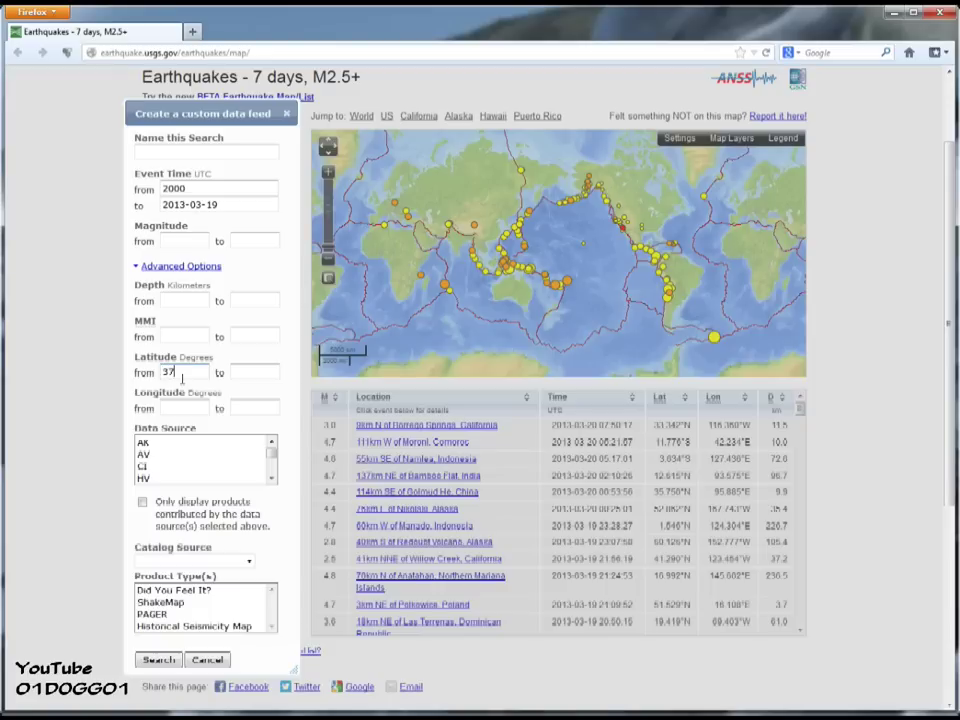
click(253, 370)
text(44)
click(173, 408)
text(124)
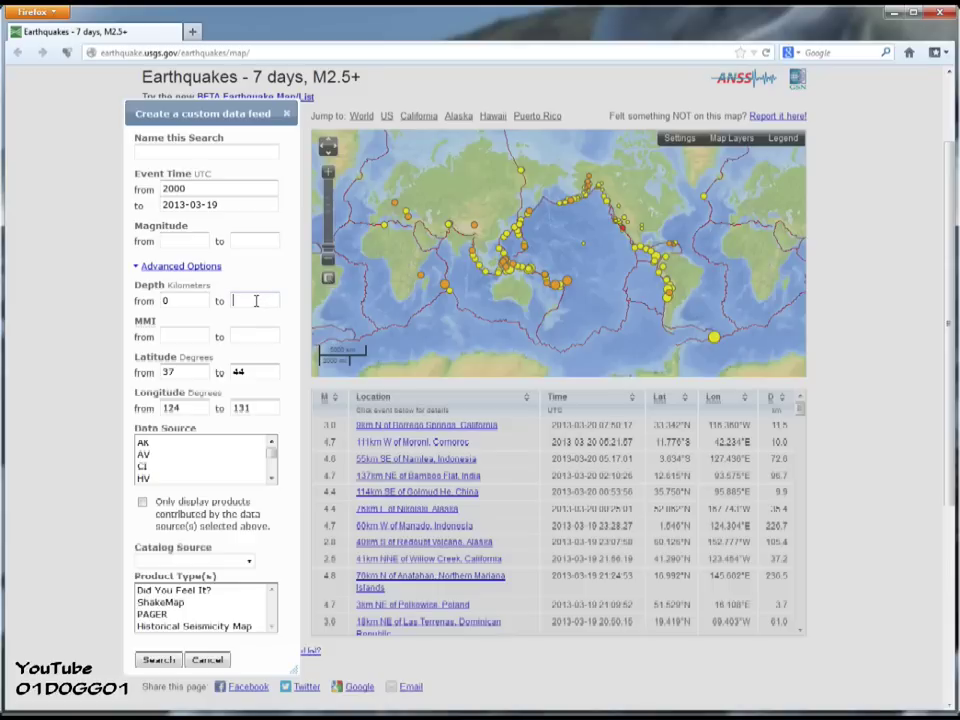
click(160, 660)
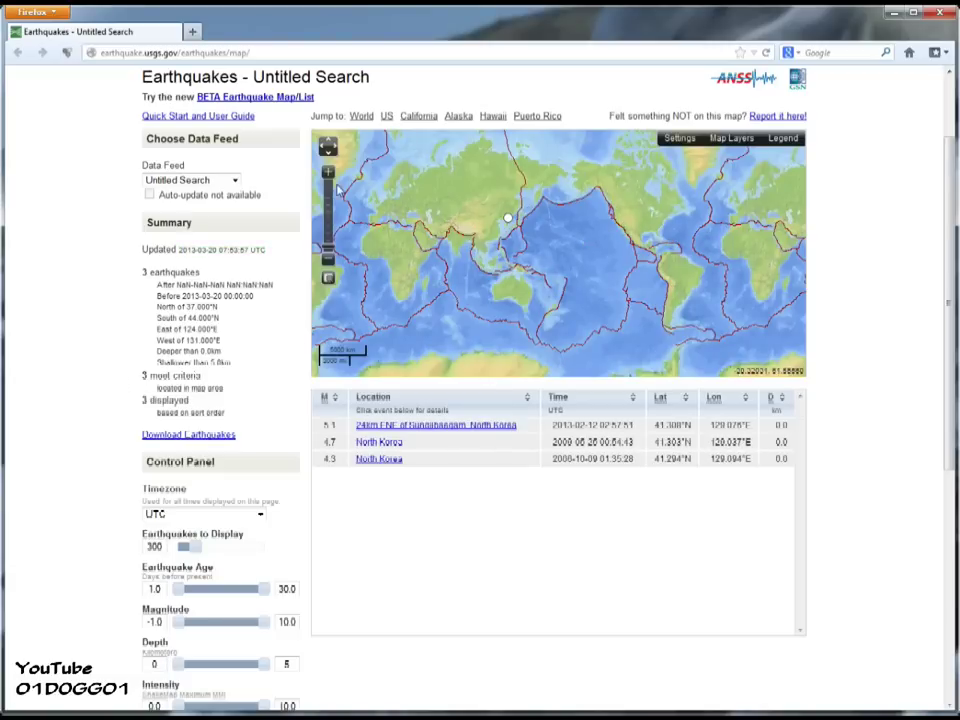
Zoom the earthquake map in on the events found in northeastern North Korea.
click(328, 172)
drag(463, 192, 532, 261)
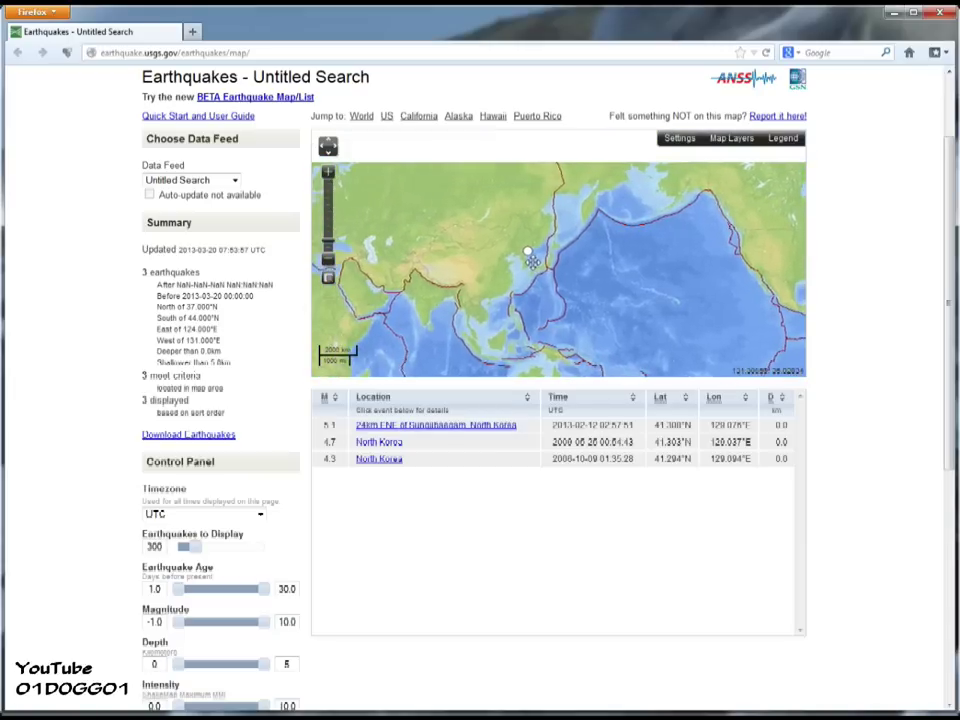
click(328, 172)
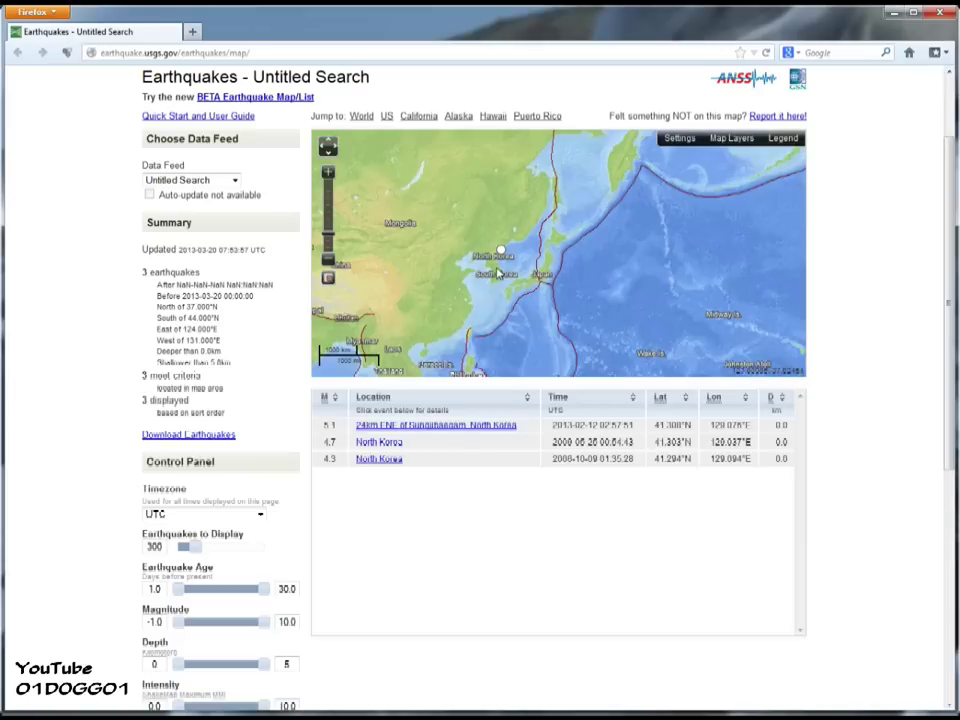
click(329, 173)
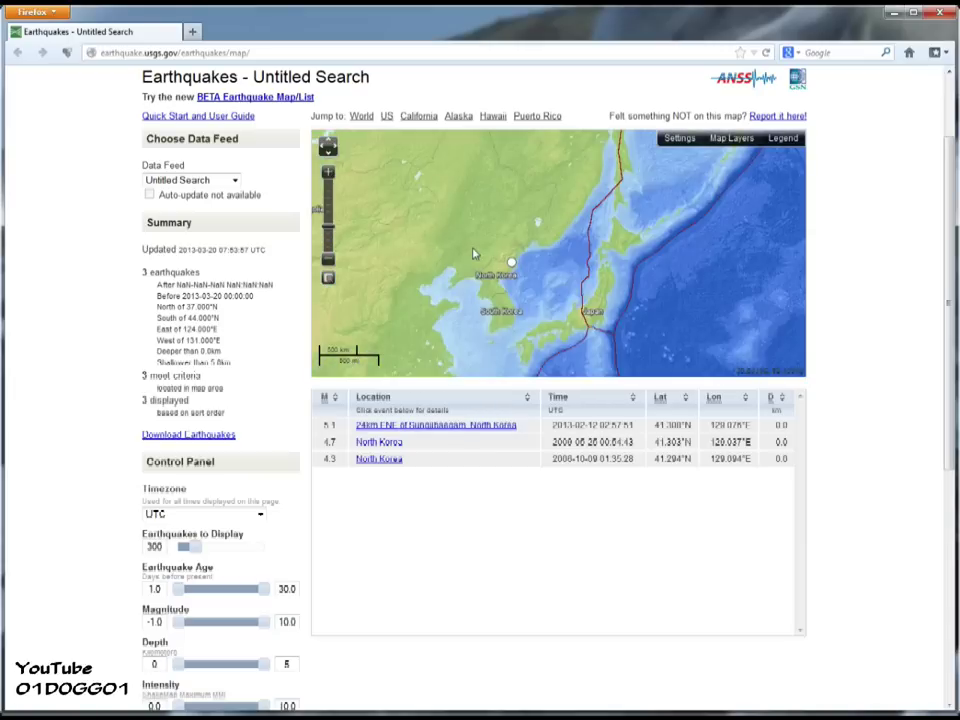
drag(474, 254, 517, 233)
click(329, 173)
click(329, 173)
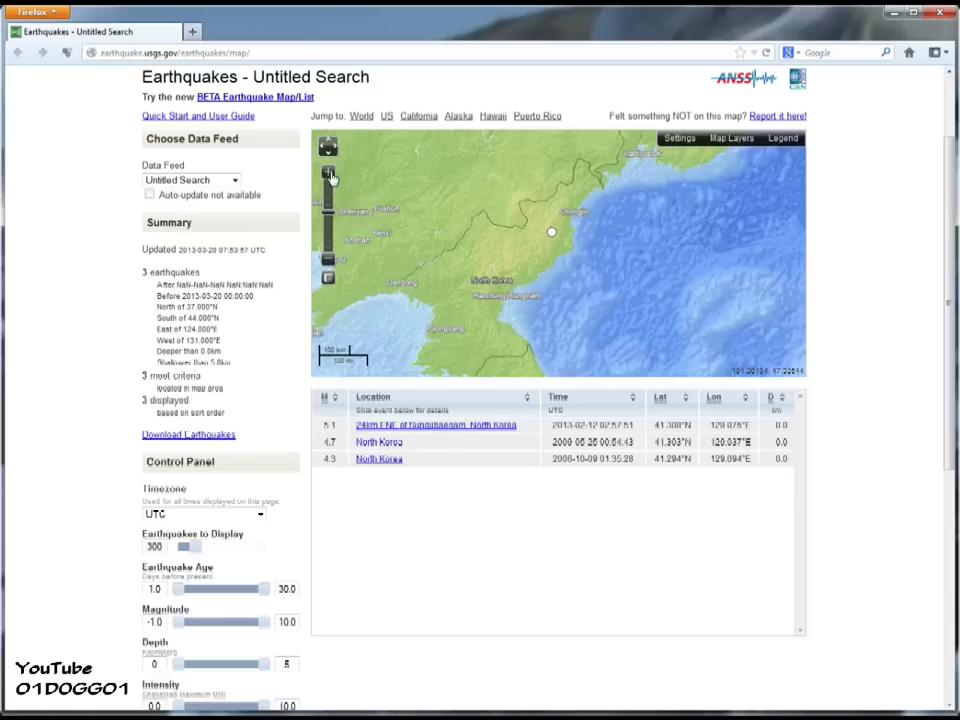
mouse_move(520, 193)
mouse_down()
mouse_move(506, 217)
mouse_move(506, 180)
mouse_move(515, 235)
mouse_up()
click(333, 205)
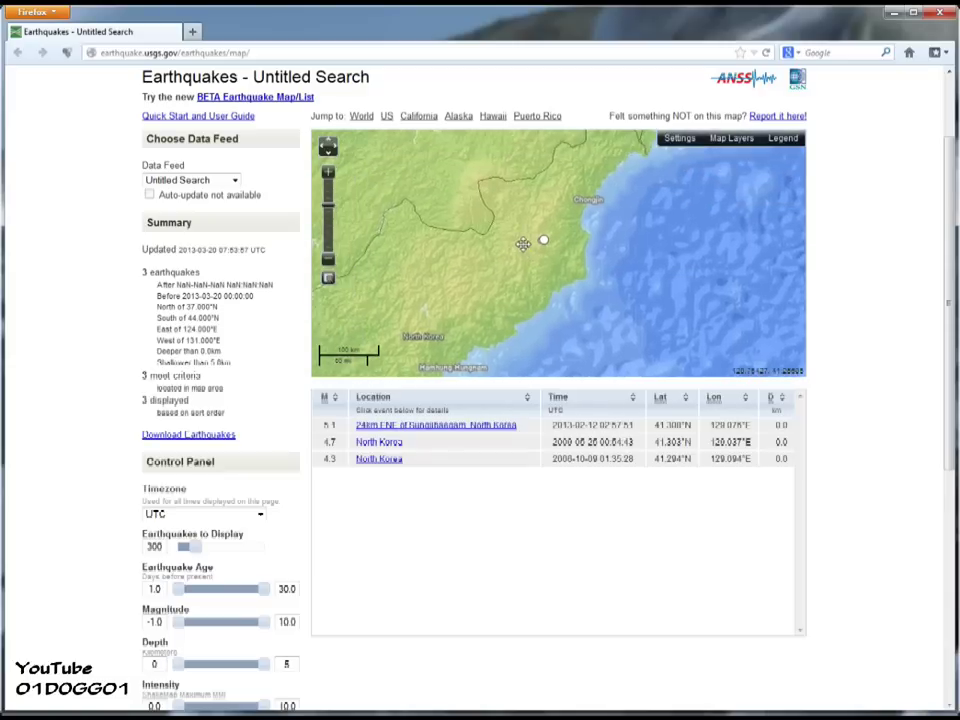
Enlarge the North Korean event cluster until its markers separate, and examine their magnitudes and dates.
click(330, 176)
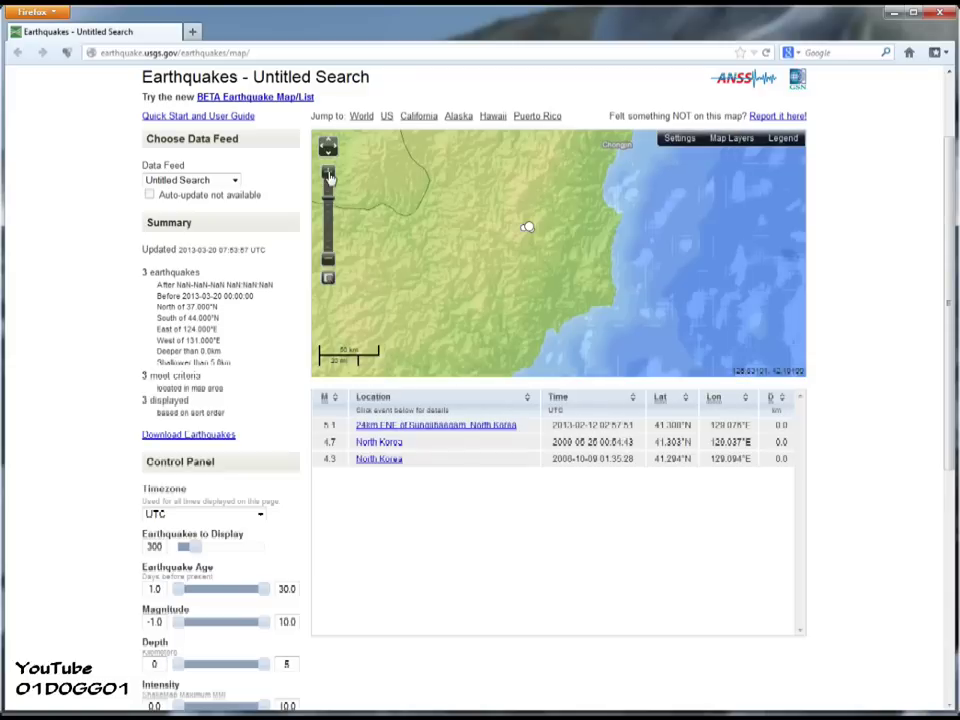
click(330, 176)
drag(496, 219, 518, 272)
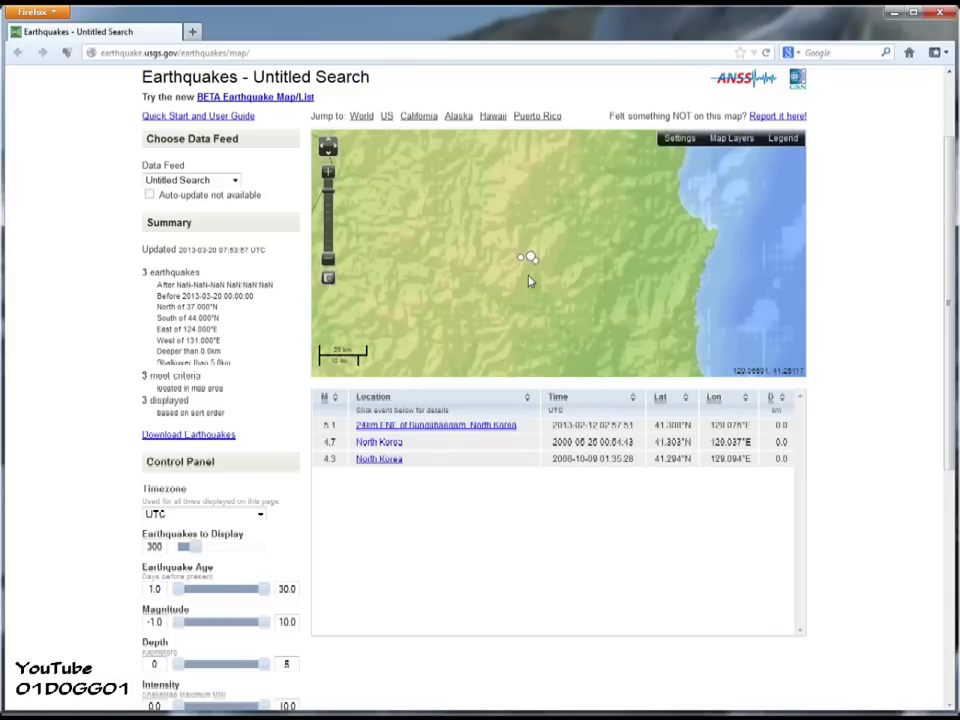
mouse_move(527, 261)
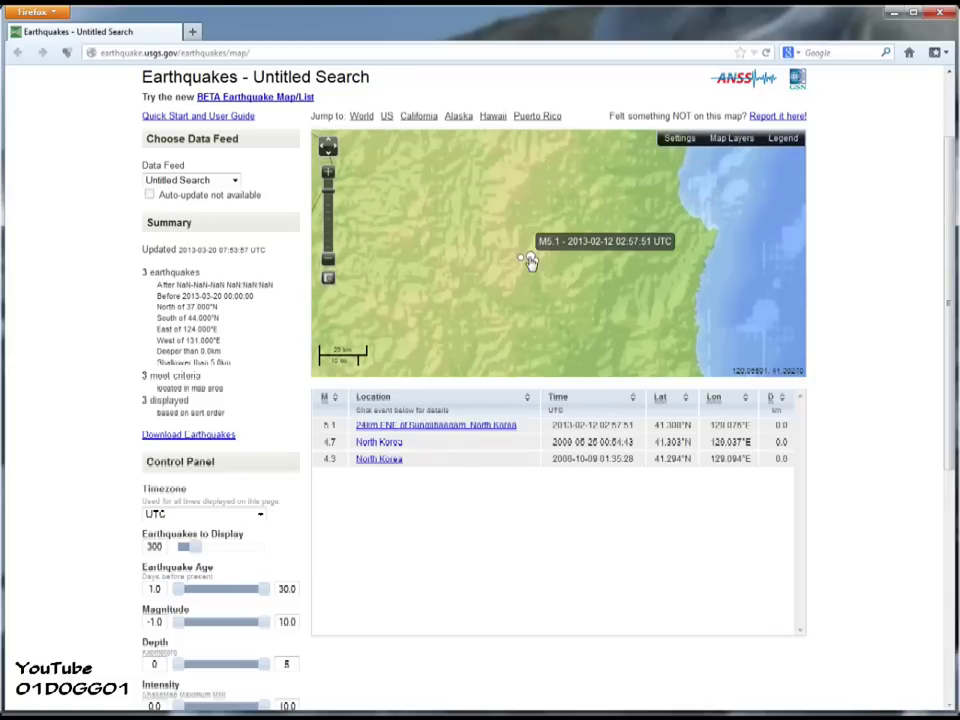
click(330, 176)
mouse_move(490, 232)
mouse_down()
mouse_move(514, 201)
mouse_move(526, 230)
mouse_up()
mouse_move(559, 262)
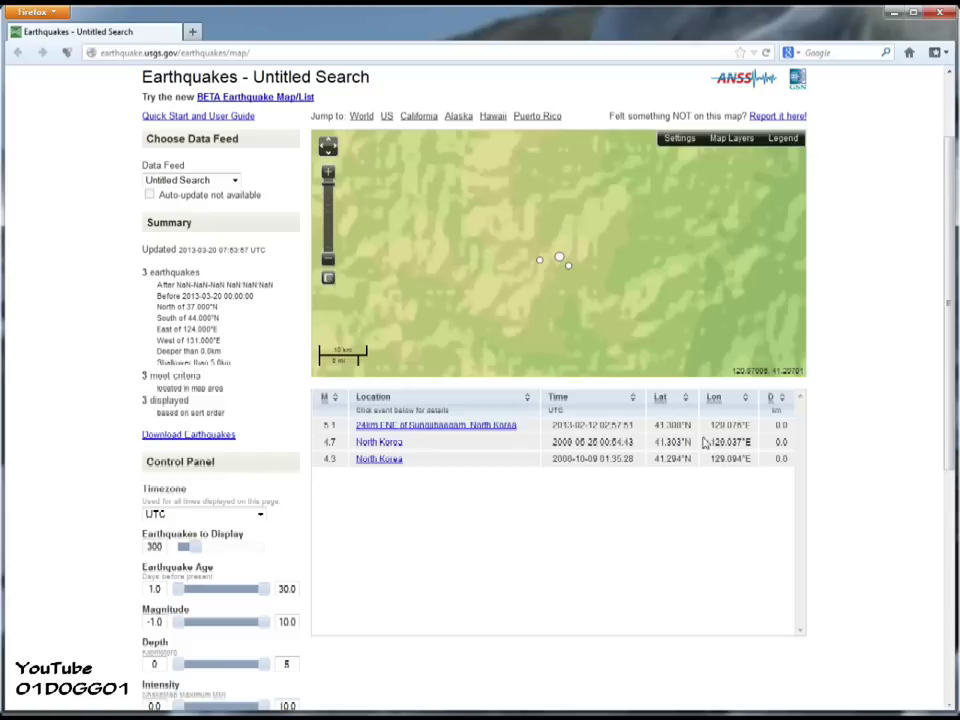
Copy the latitude and longitude of the M5.1 event of 2013-02-12 from the earthquake list.
scroll(655, 430, down, 1)
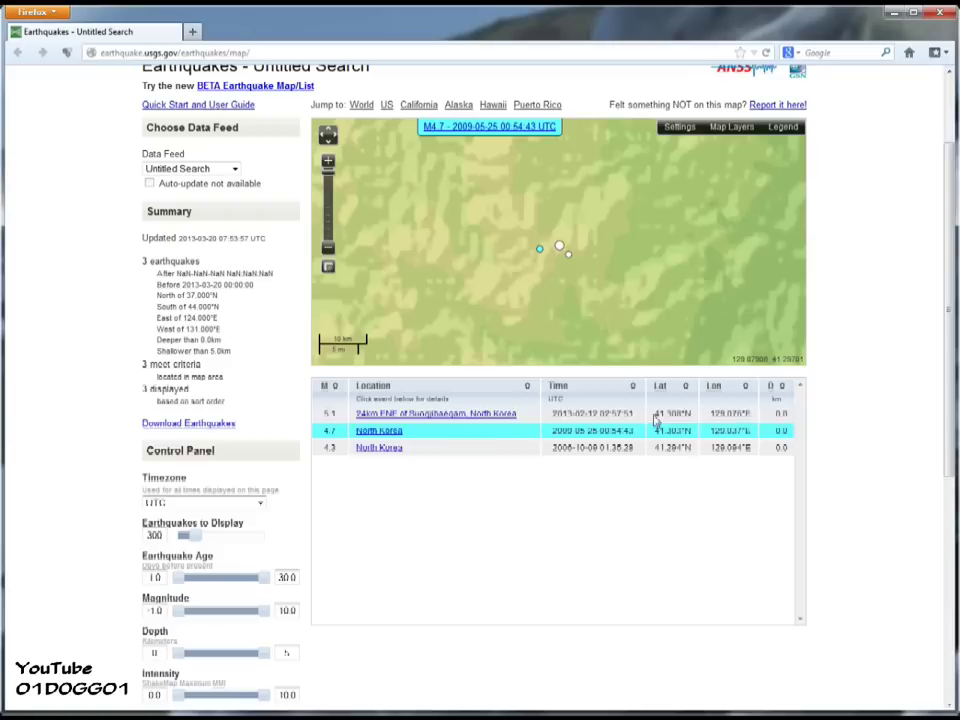
mouse_move(657, 418)
drag(655, 418, 750, 413)
key(ctrl+c)
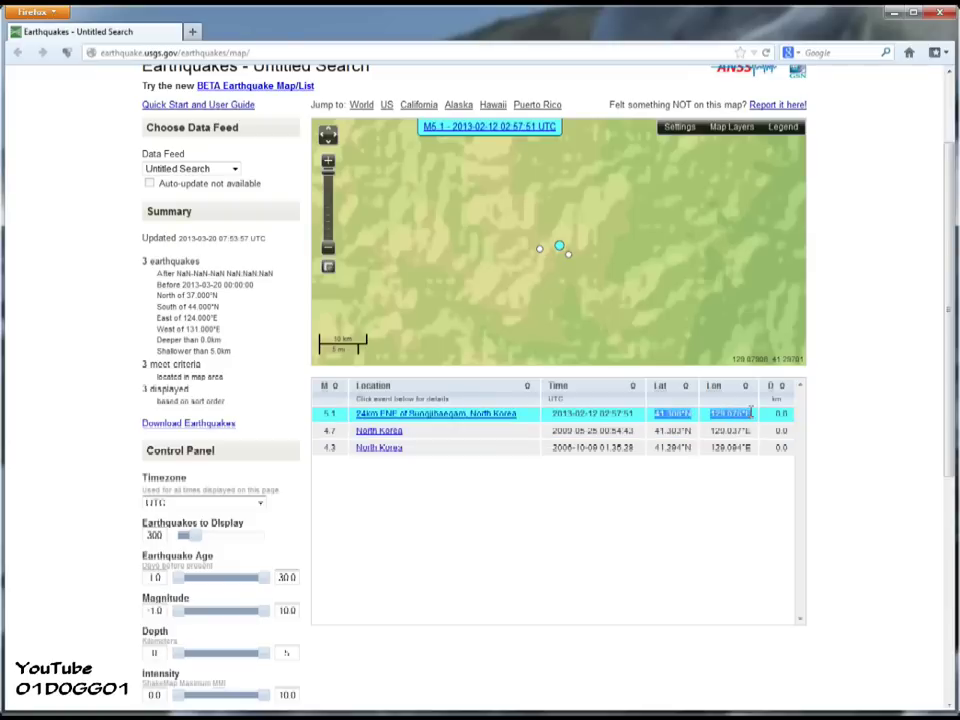
right_click(750, 413)
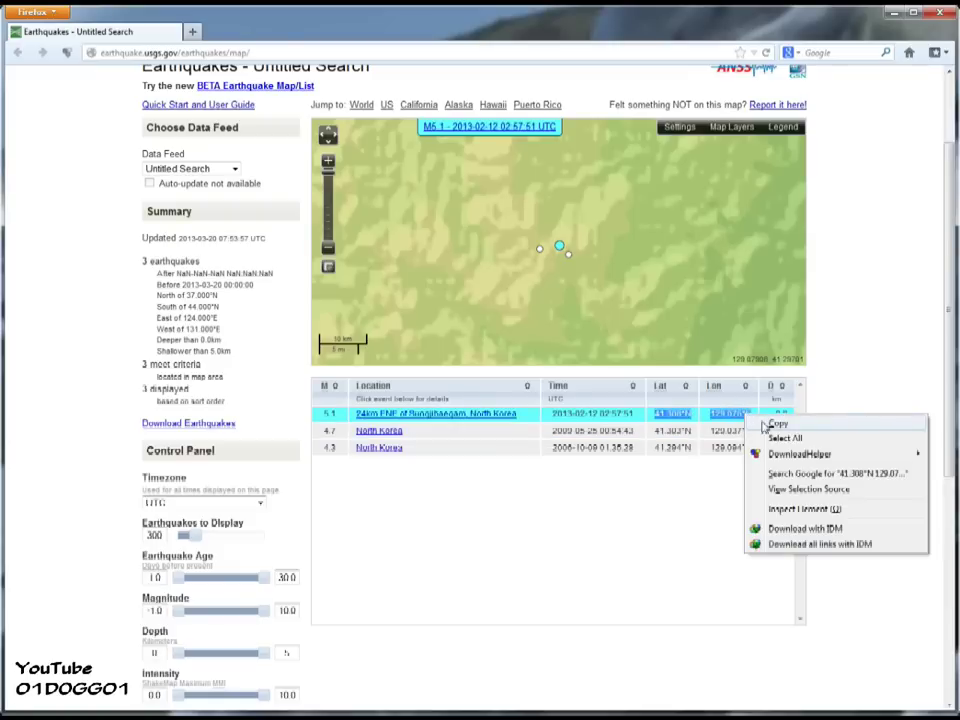
click(764, 424)
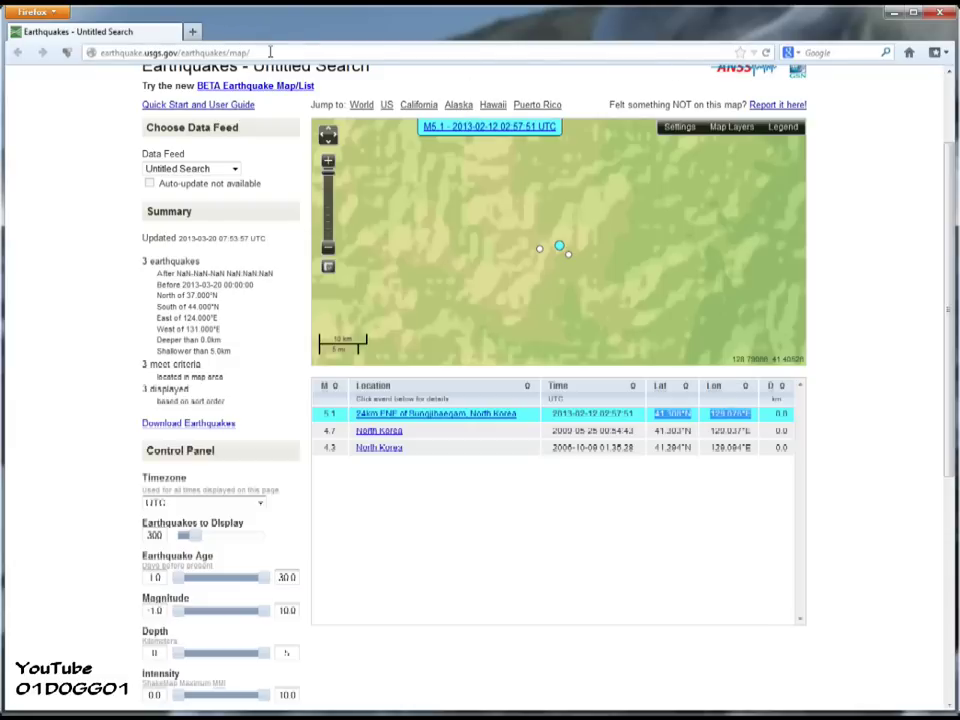
Go to google.com.au and search for the copied coordinates 41.308°N 129.076°E.
click(296, 55)
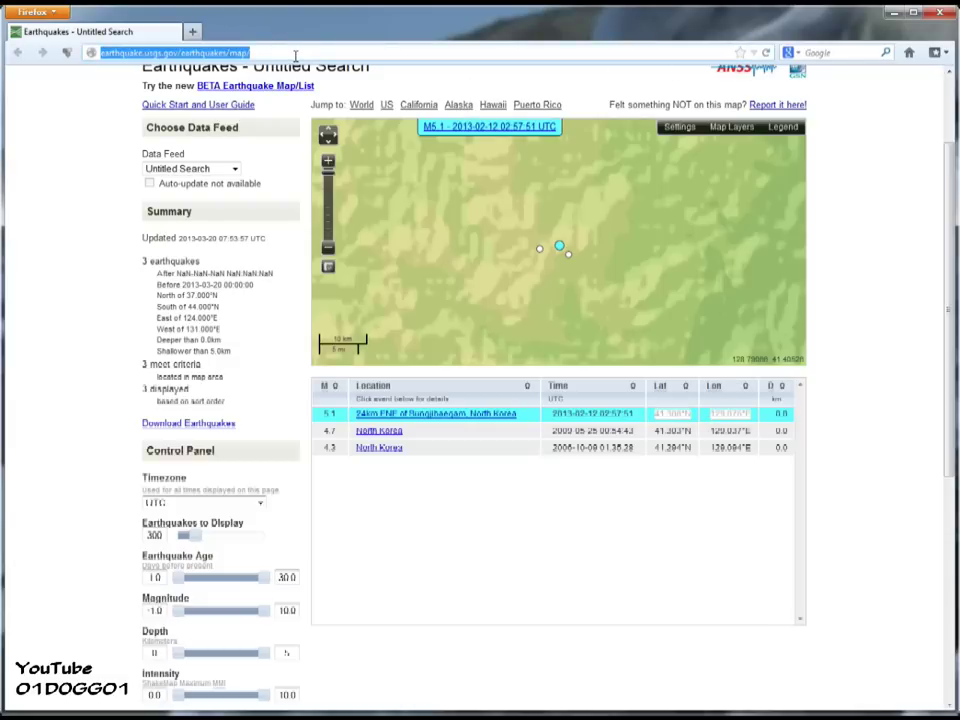
text(google.com.au/)
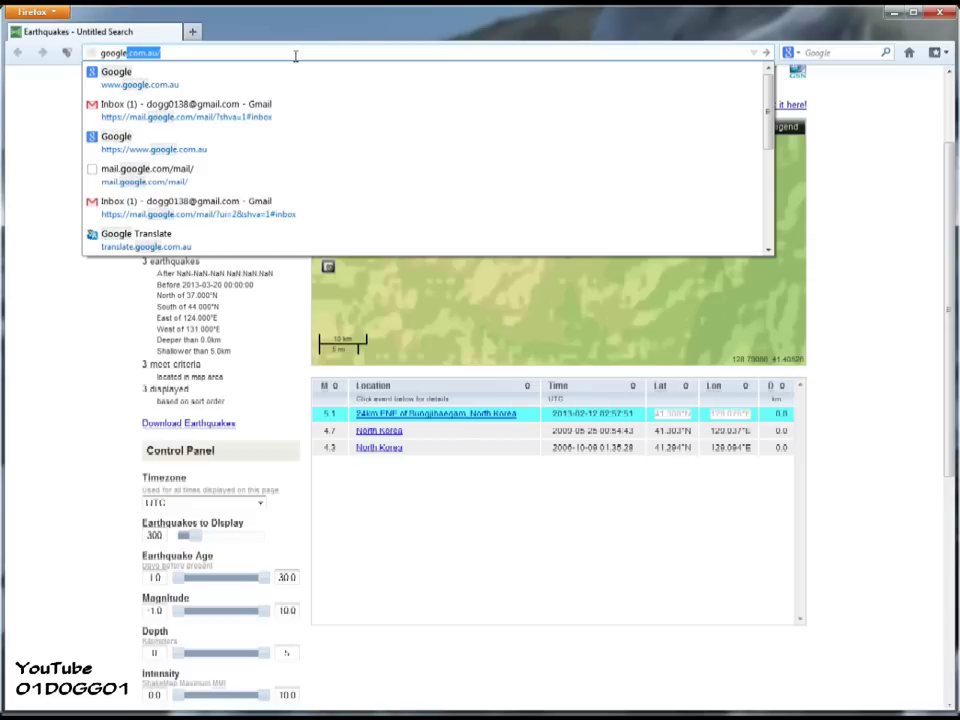
key(Return)
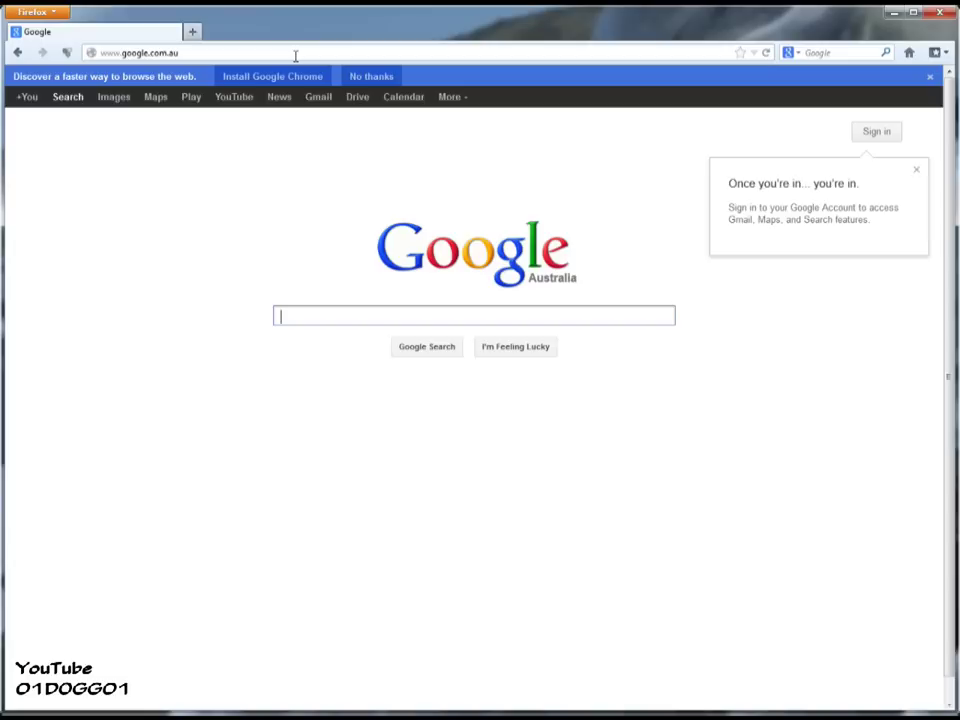
key(ctrl+v)
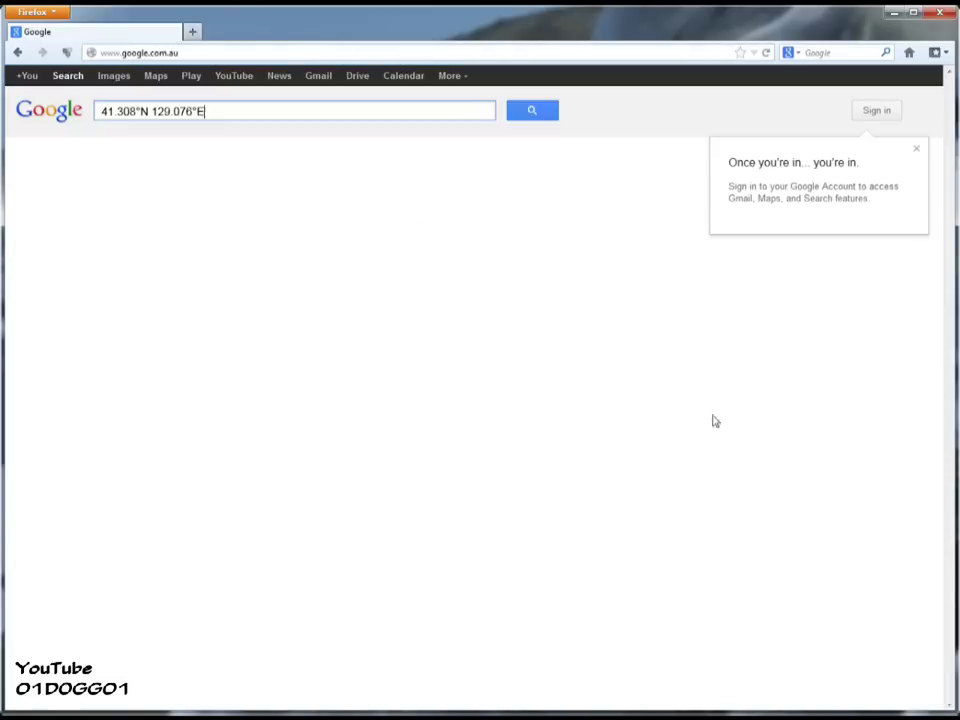
key(Return)
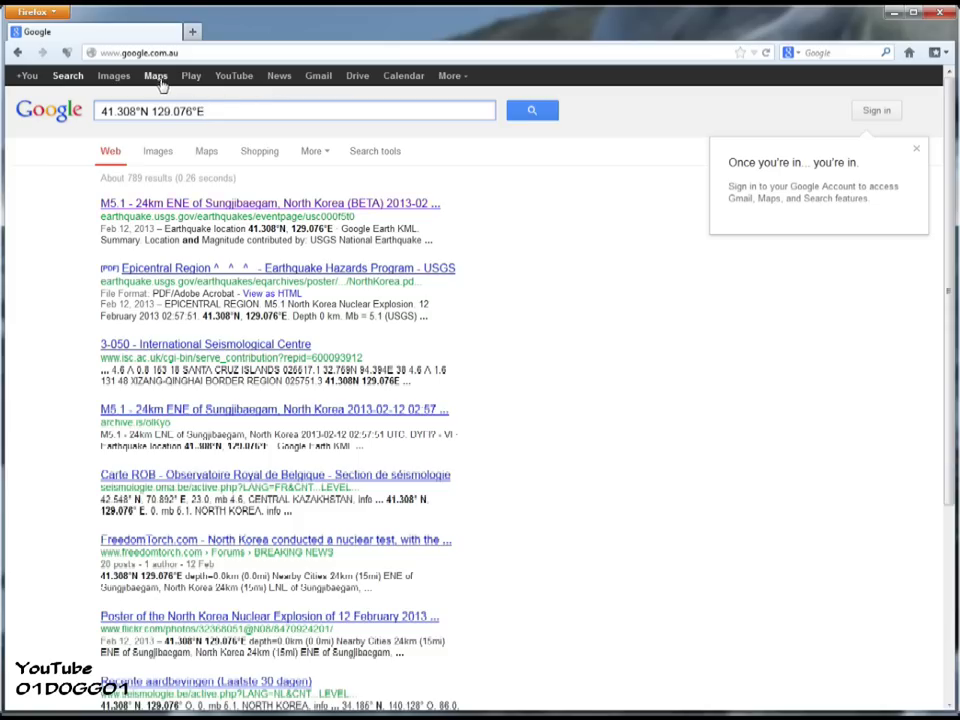
Show the coordinates 41.308°N 129.076°E in Google Maps and dismiss the sign-in prompt.
click(156, 80)
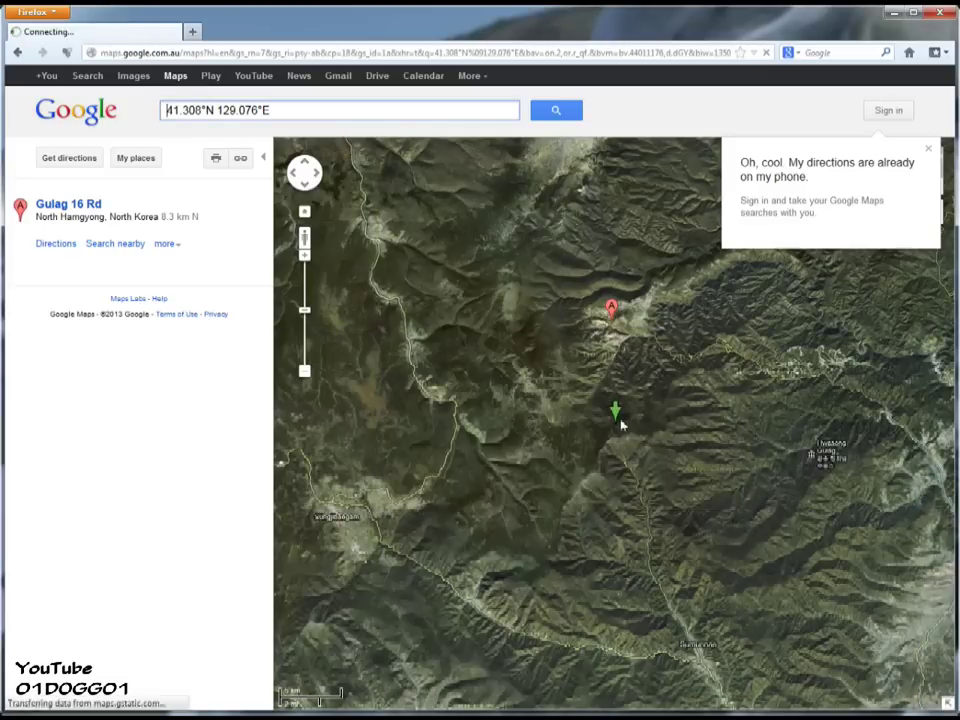
drag(669, 409, 626, 477)
click(926, 151)
Examine the satellite terrain around the green arrow and its surroundings near Gulag 16 Rd at closer range.
mouse_move(920, 170)
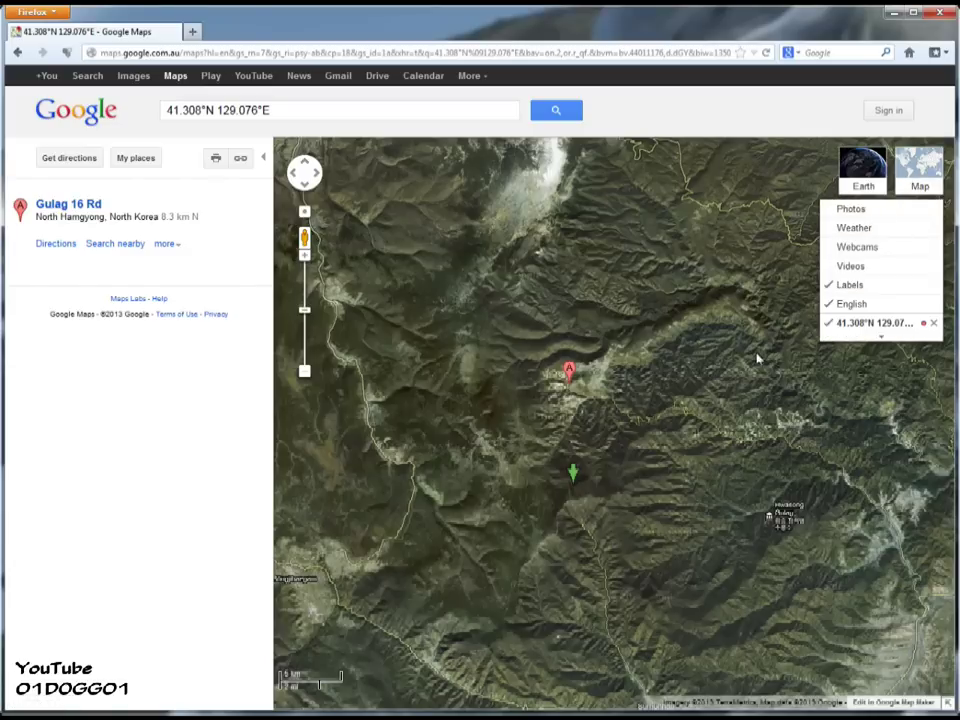
drag(814, 392, 751, 376)
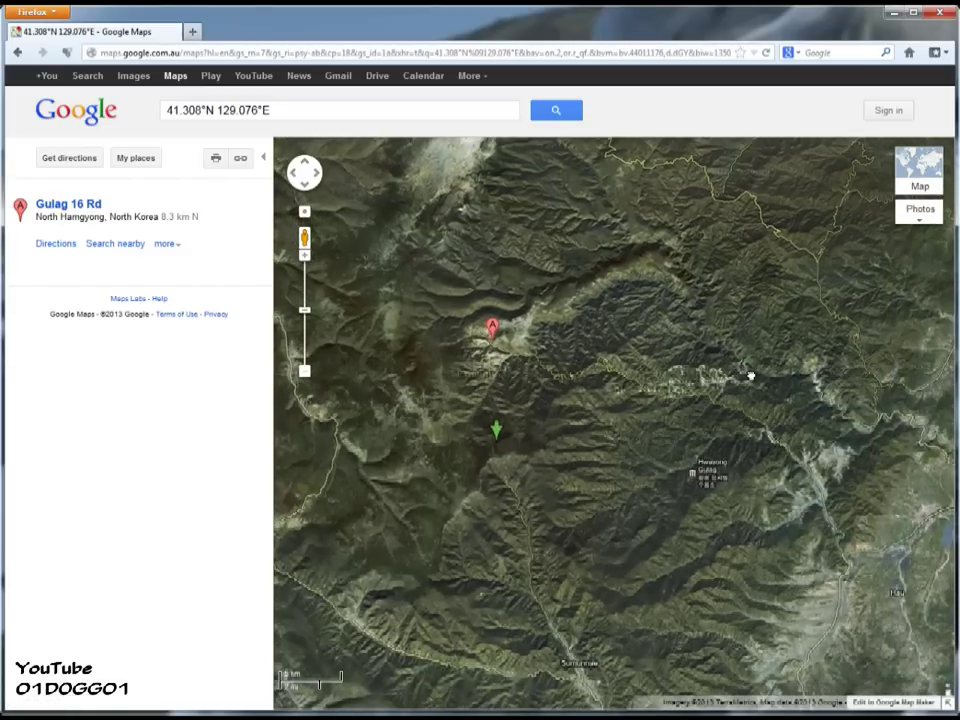
click(304, 255)
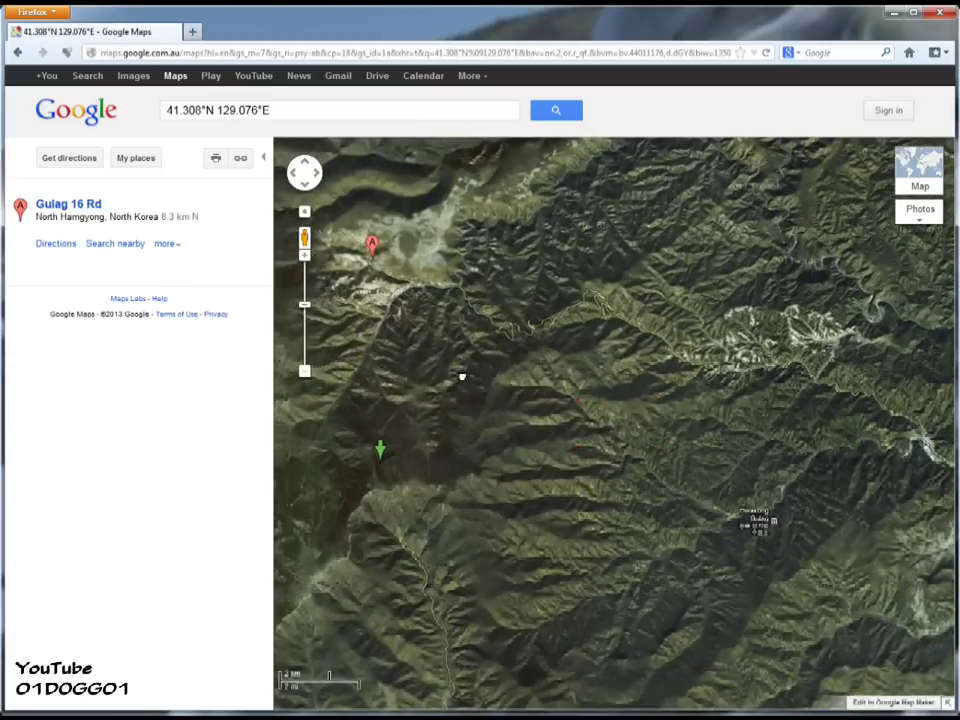
mouse_move(462, 376)
mouse_down()
mouse_move(499, 341)
mouse_move(609, 354)
mouse_up()
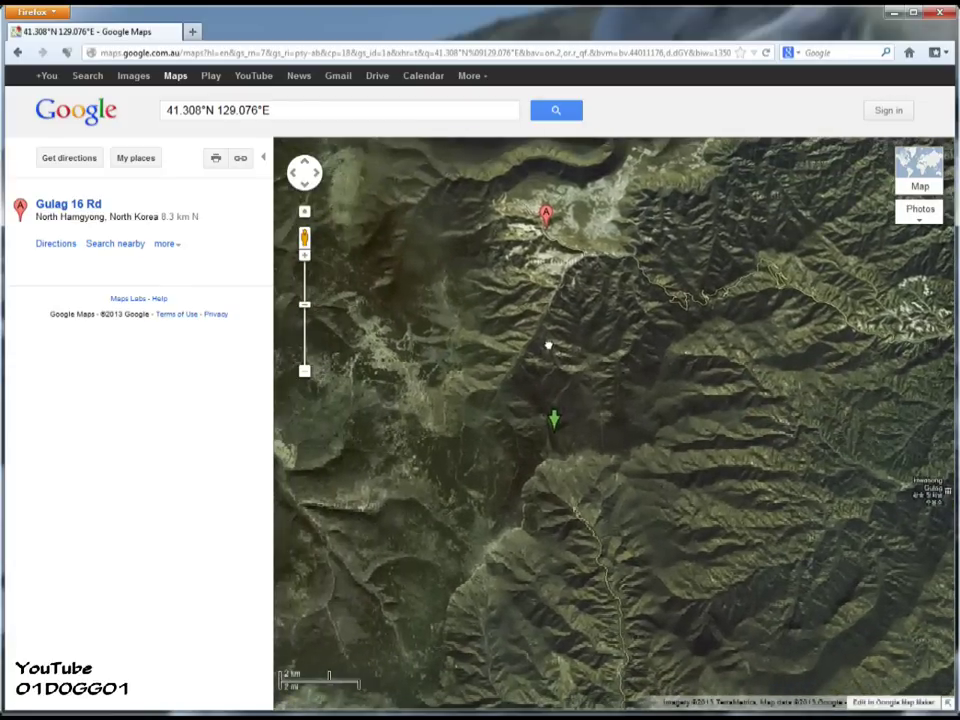
drag(548, 346, 566, 313)
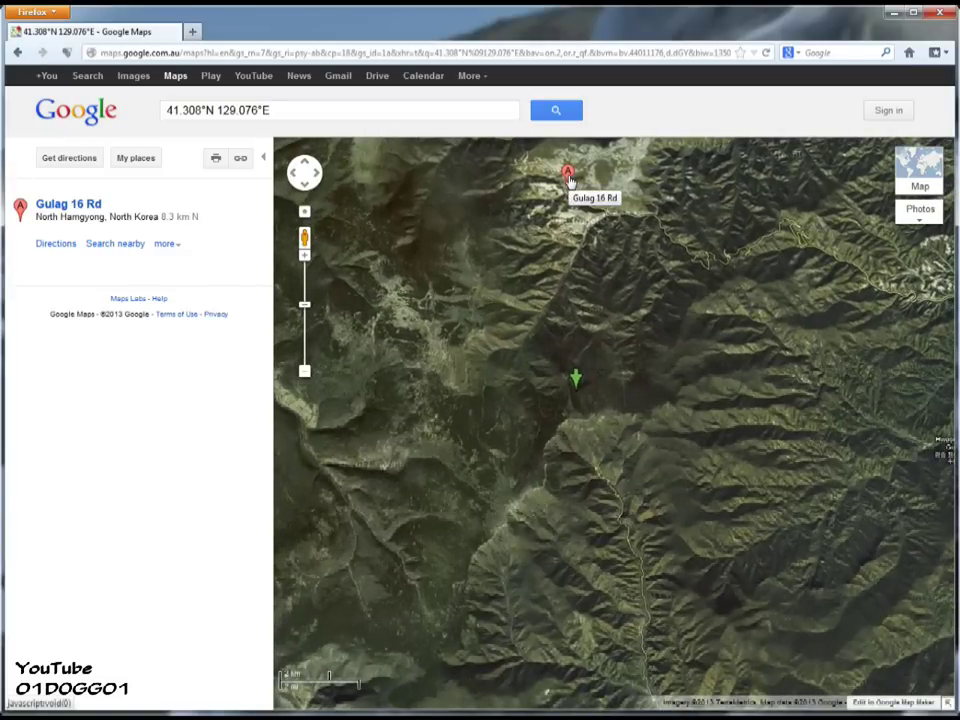
drag(568, 326, 574, 309)
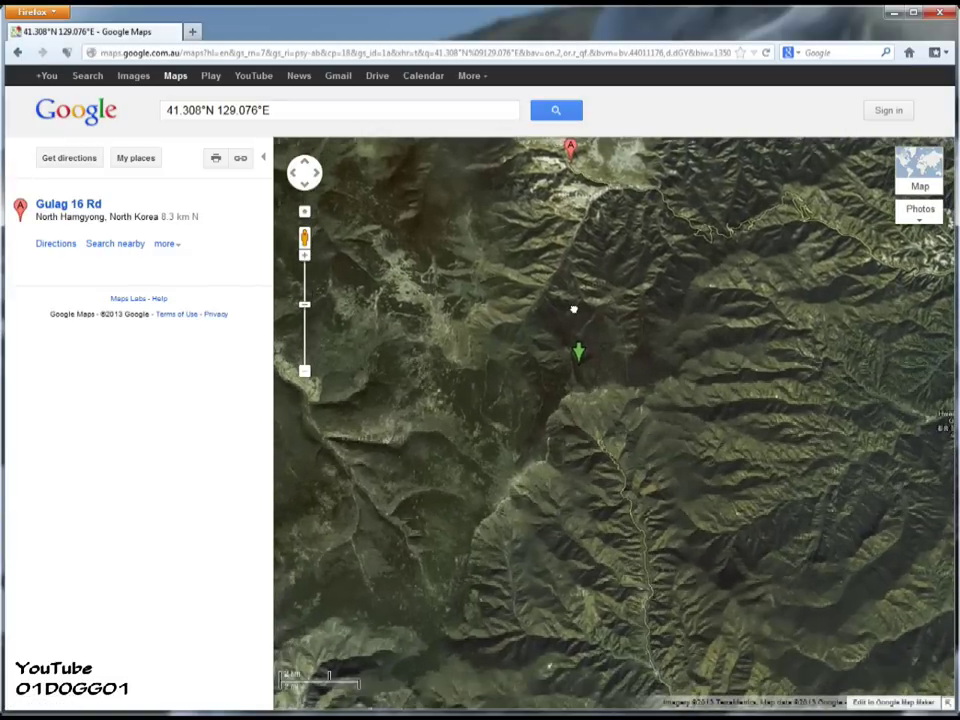
click(305, 258)
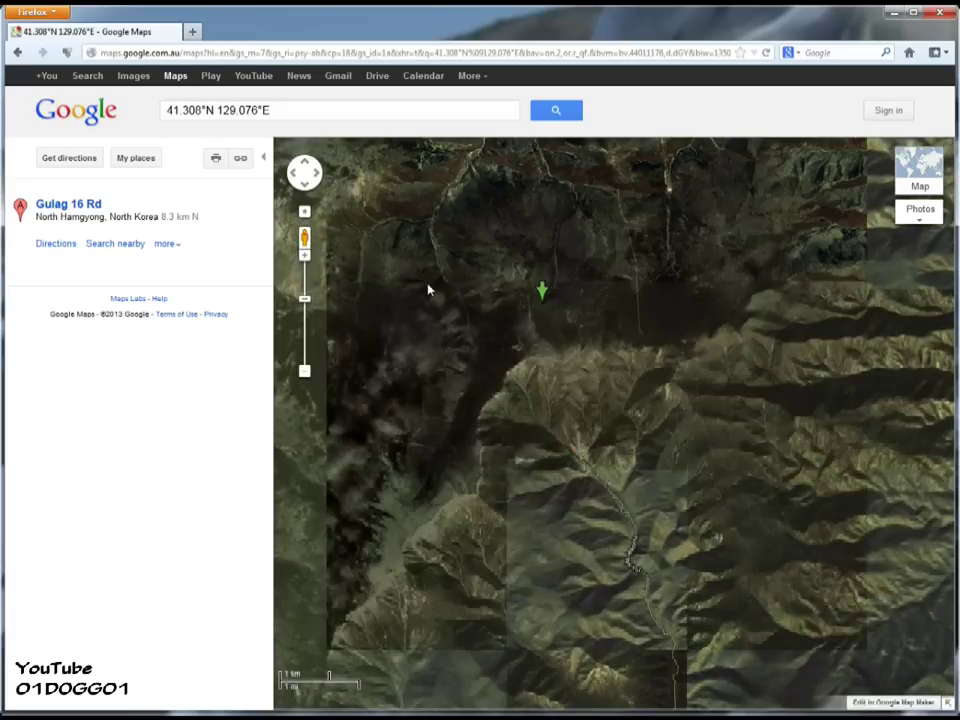
Examine the valley road through Chik-tong and the area around the Nuclear Test Facility label south of the green arrow.
drag(429, 285, 497, 326)
click(305, 256)
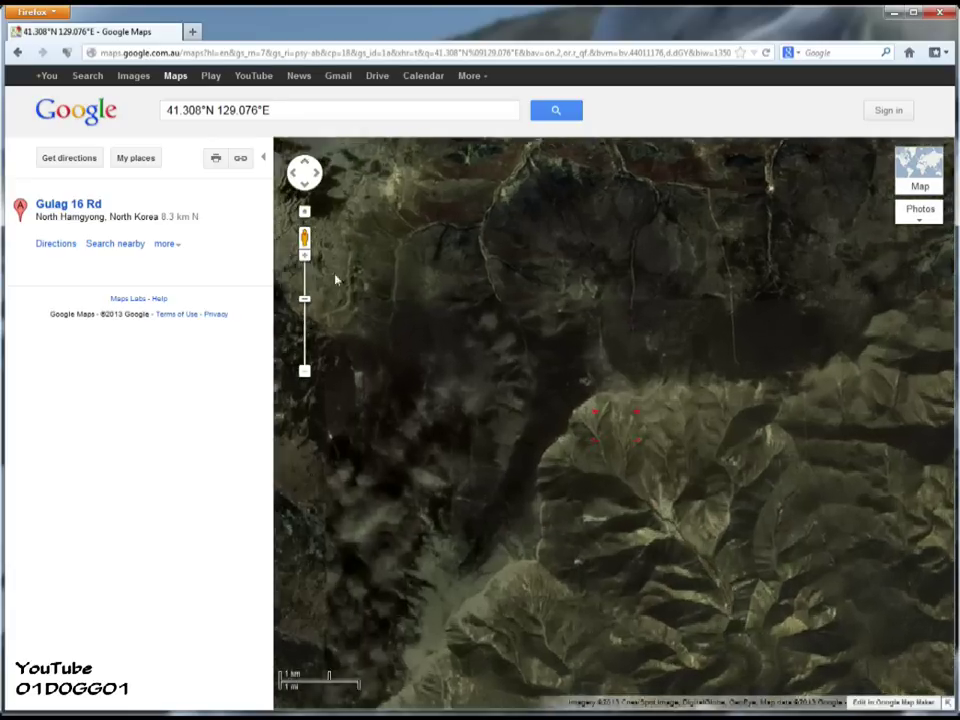
drag(693, 493, 681, 407)
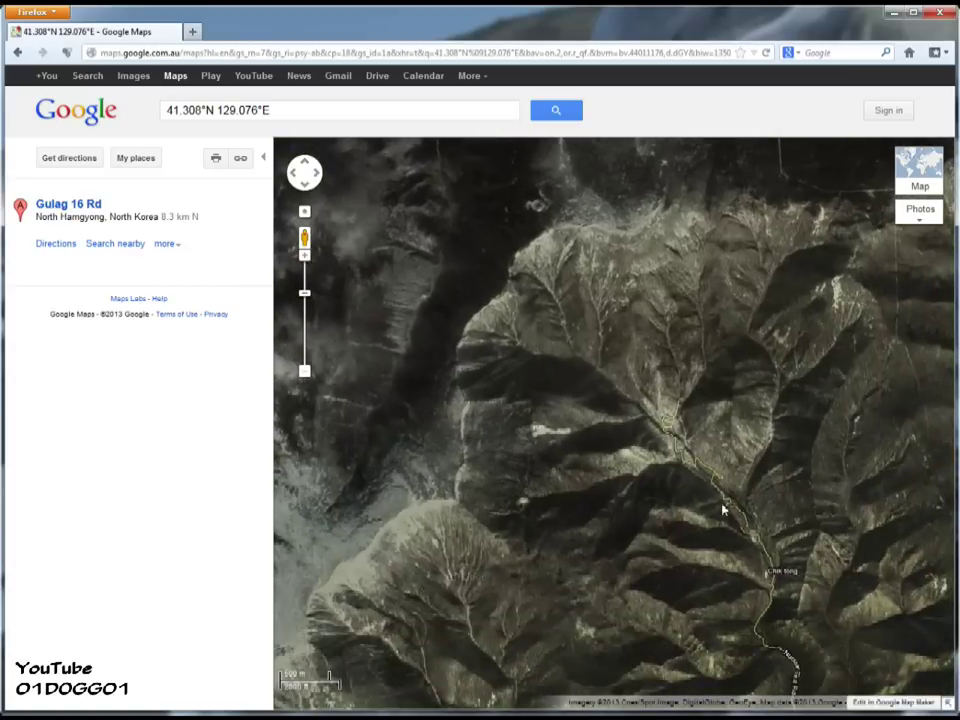
drag(724, 508, 675, 347)
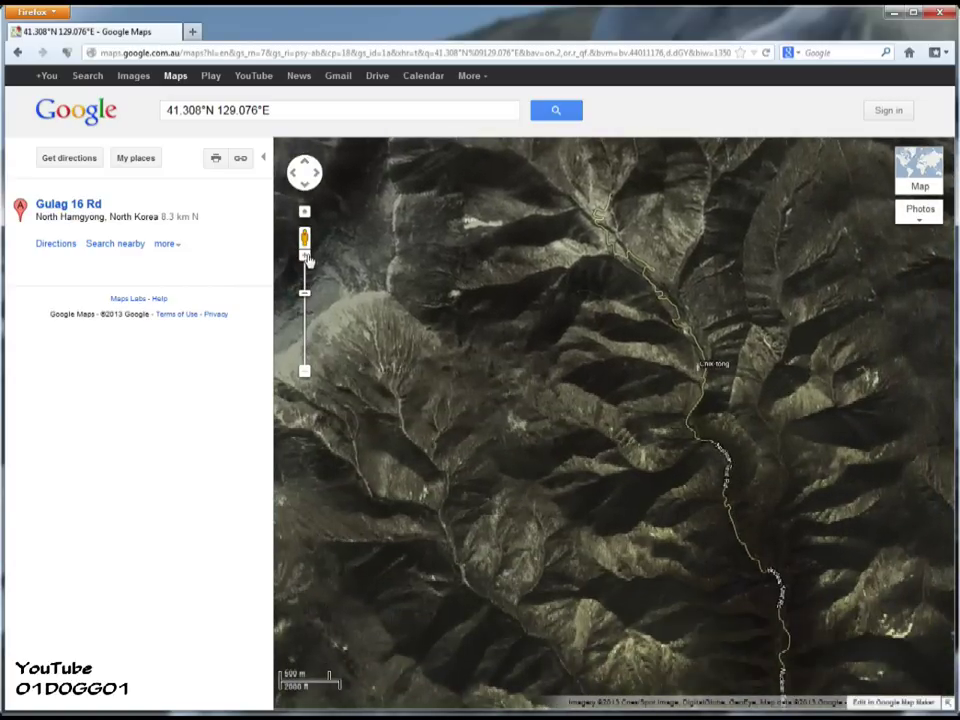
scroll(681, 489, up, 1)
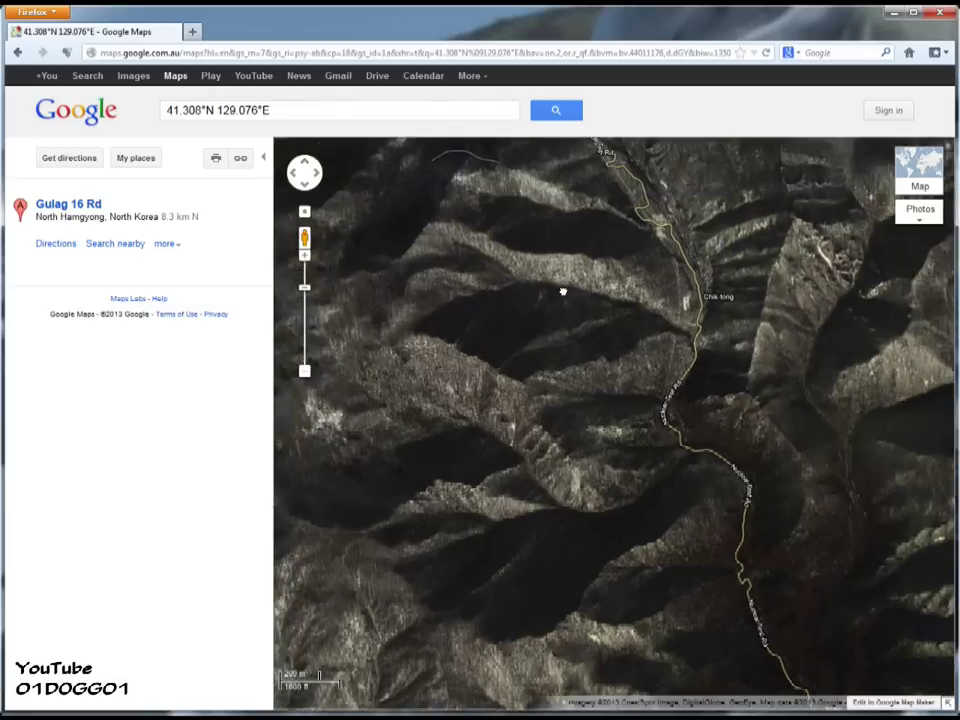
drag(564, 289, 654, 480)
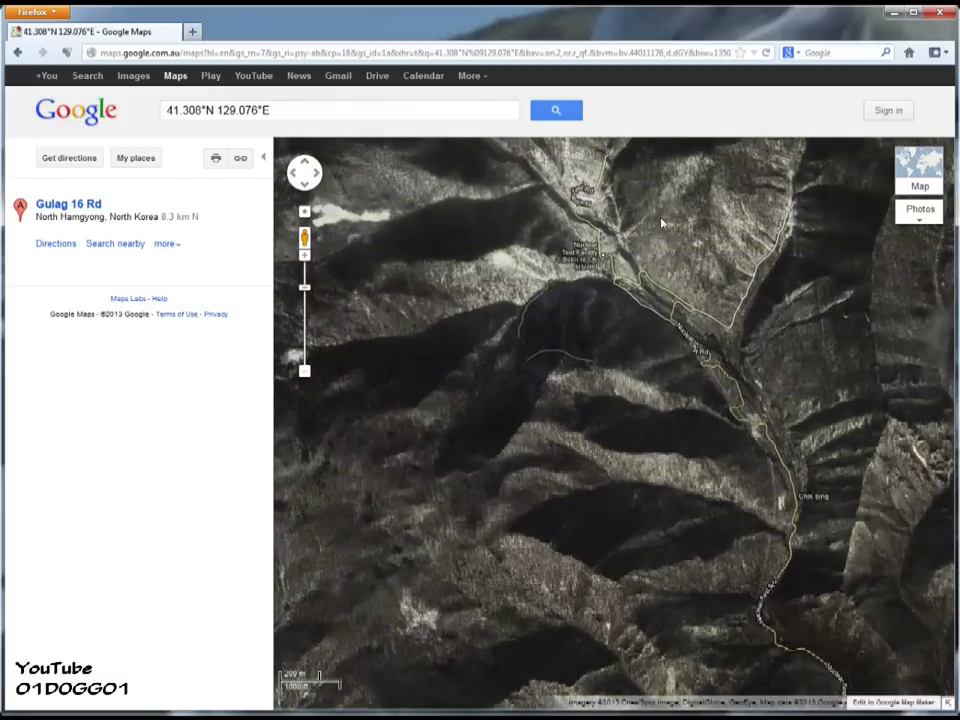
drag(656, 204, 675, 408)
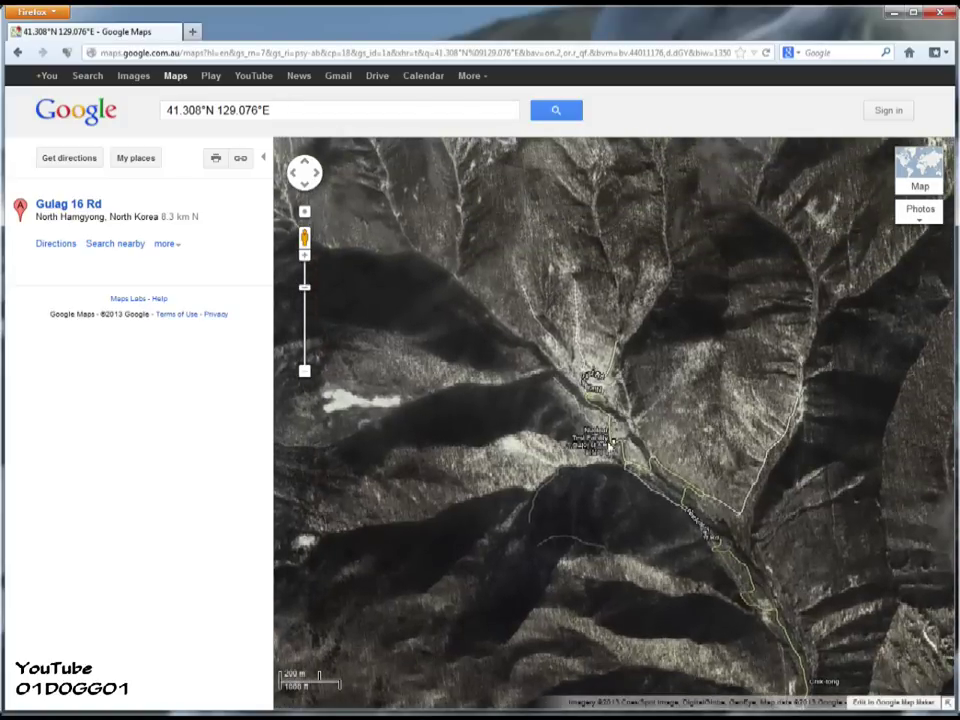
drag(609, 250, 645, 384)
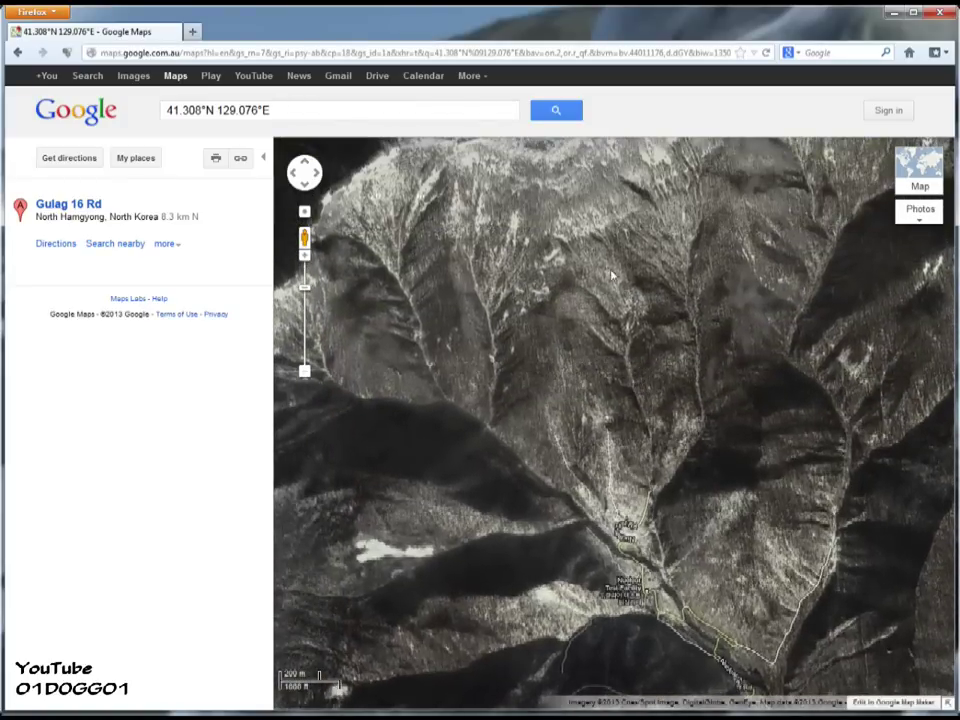
Return to the green arrow north of the ridge and inspect the ground at the marked coordinates down to about the 20 m scale.
drag(520, 263, 598, 336)
click(305, 372)
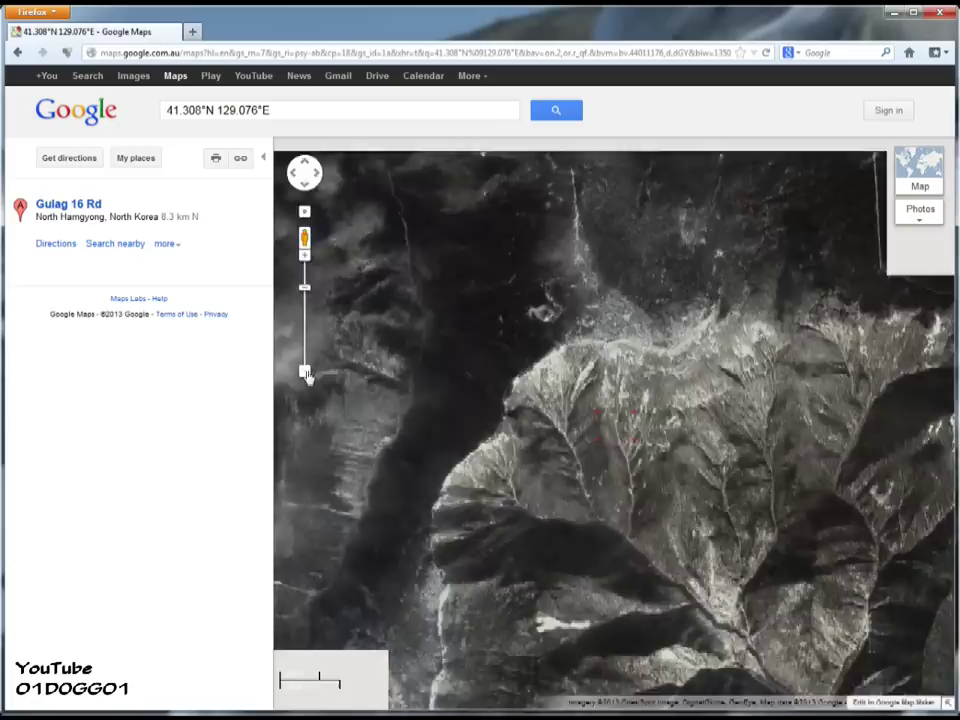
drag(603, 320, 609, 392)
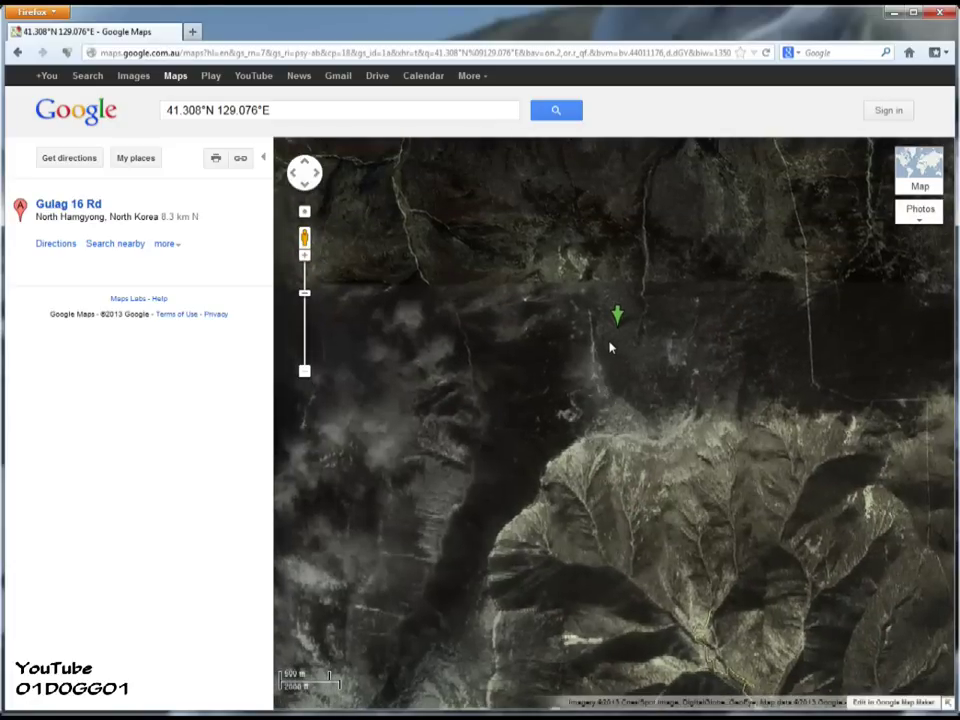
drag(611, 345, 611, 368)
click(305, 256)
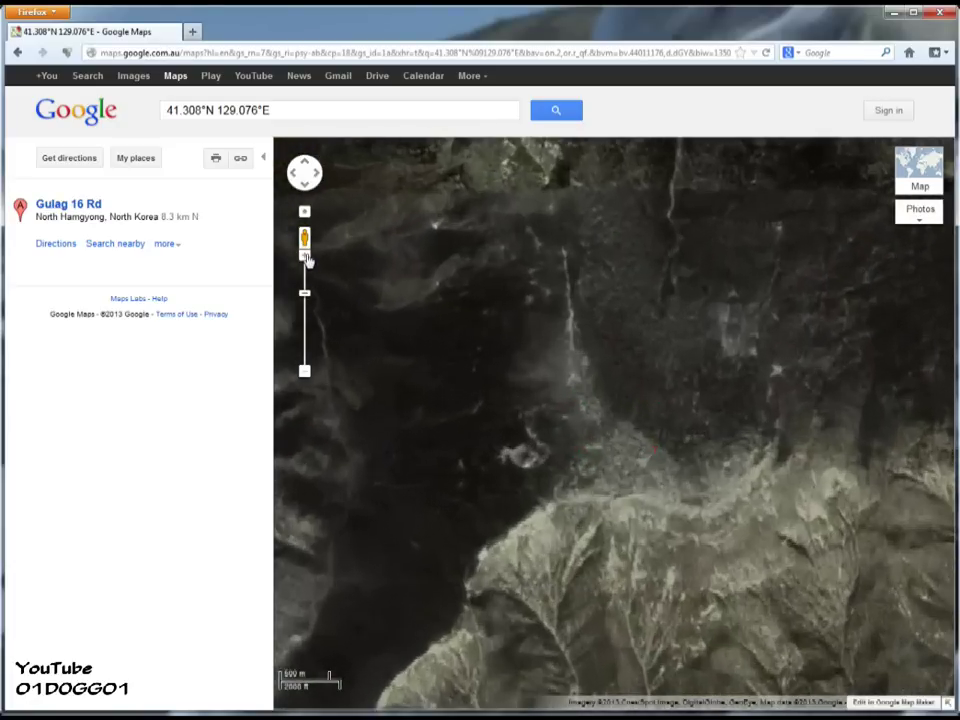
drag(605, 294, 608, 350)
click(306, 256)
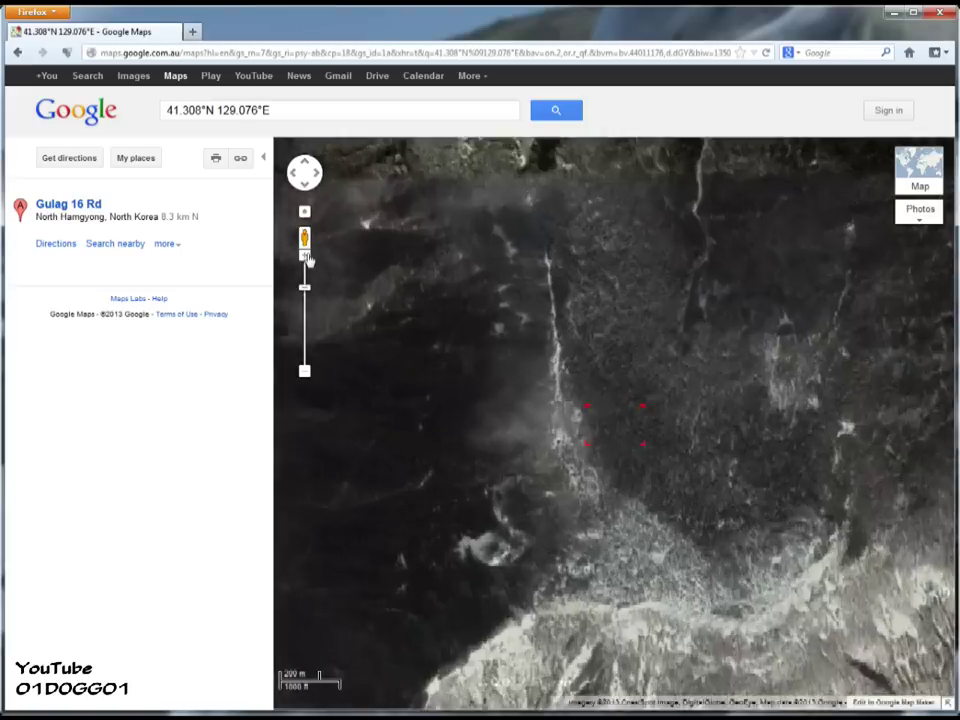
drag(597, 296, 600, 392)
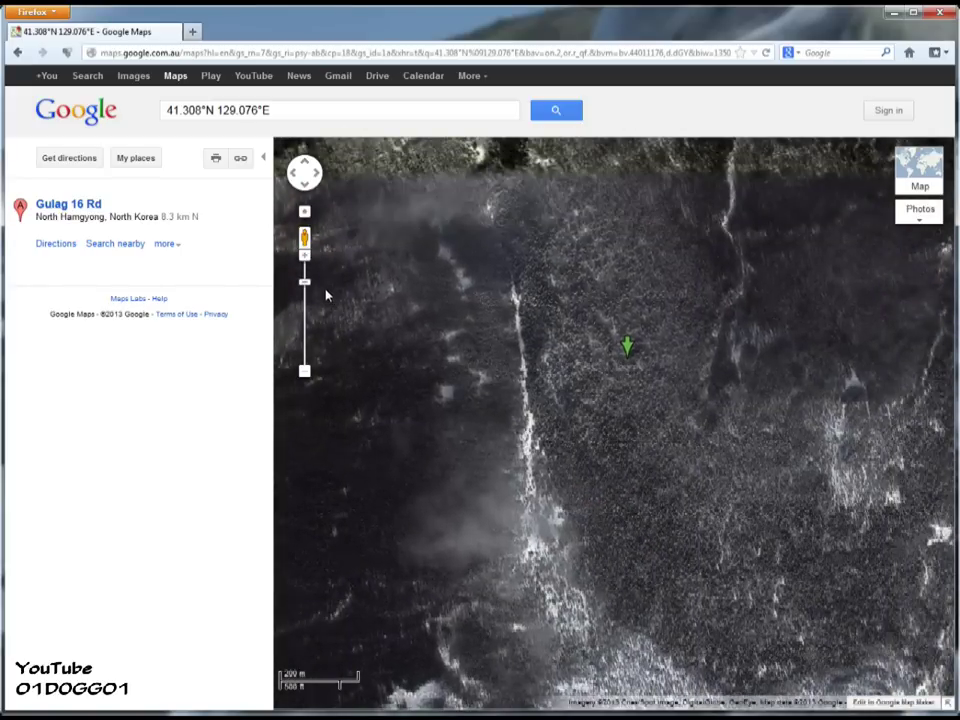
click(304, 258)
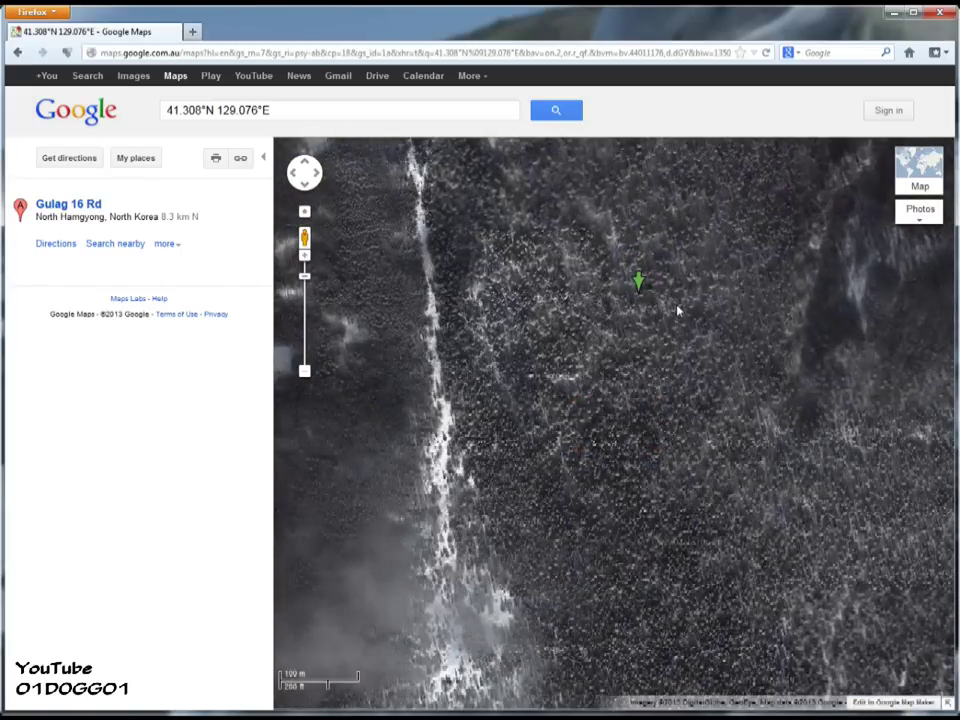
drag(677, 309, 664, 392)
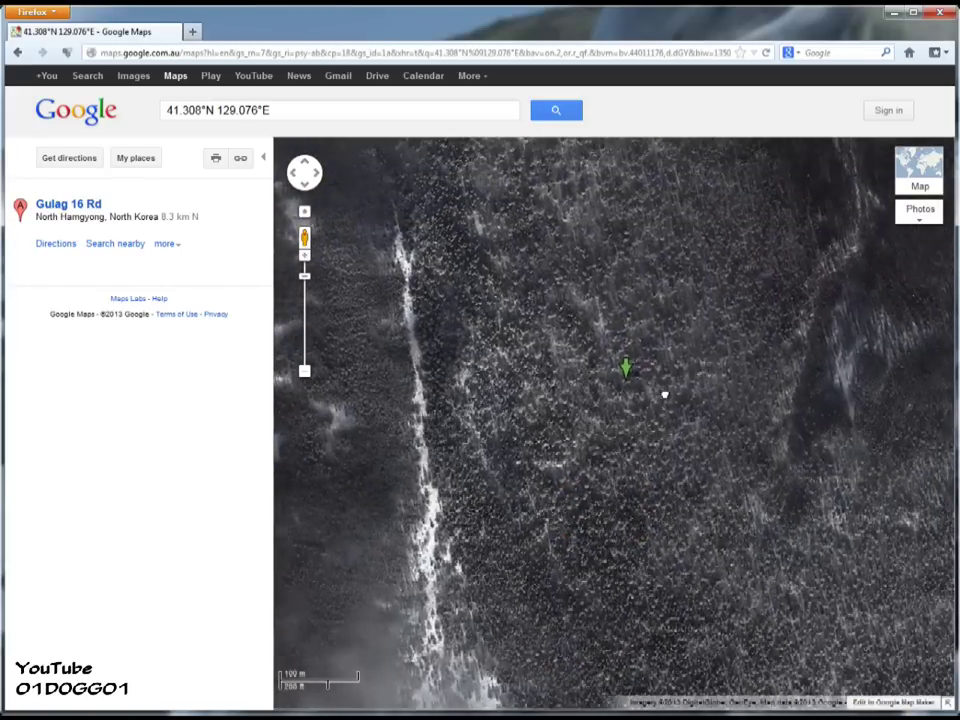
click(306, 258)
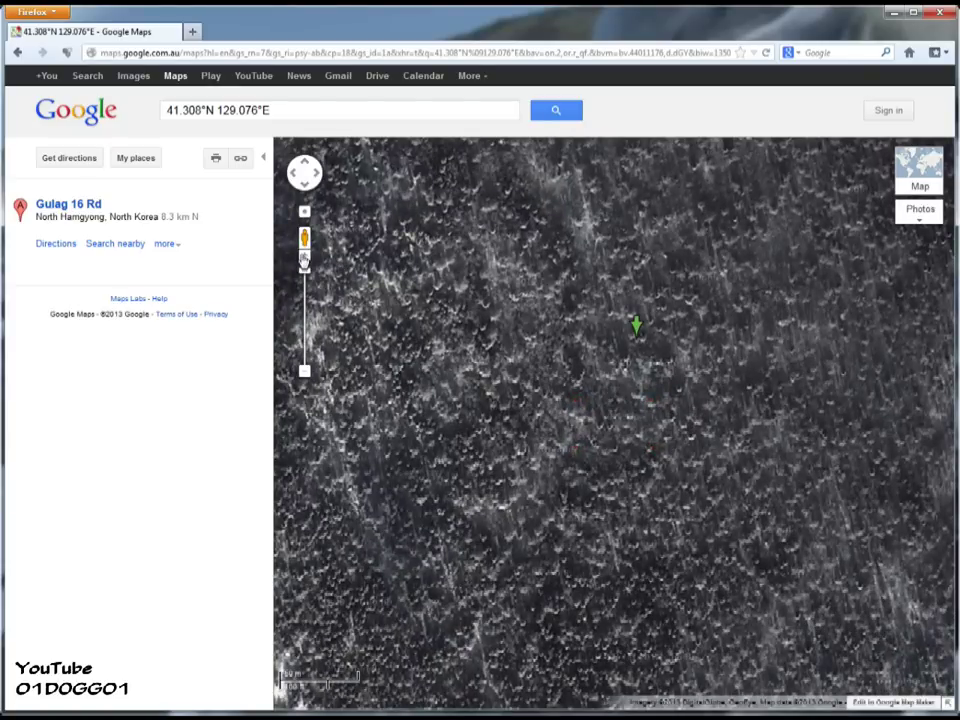
click(304, 260)
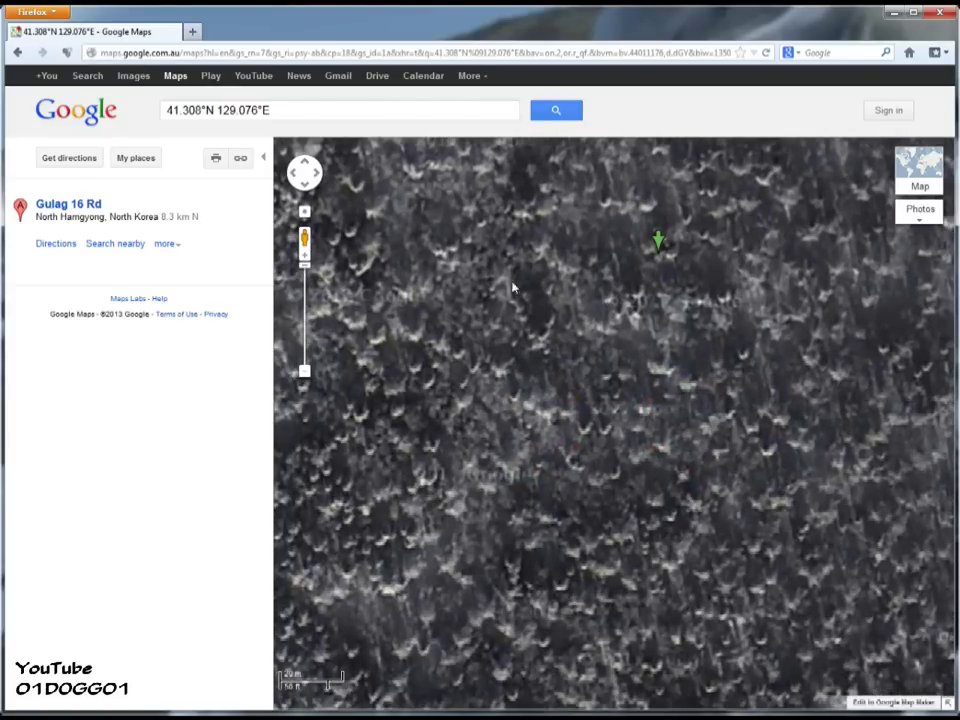
drag(678, 285, 605, 515)
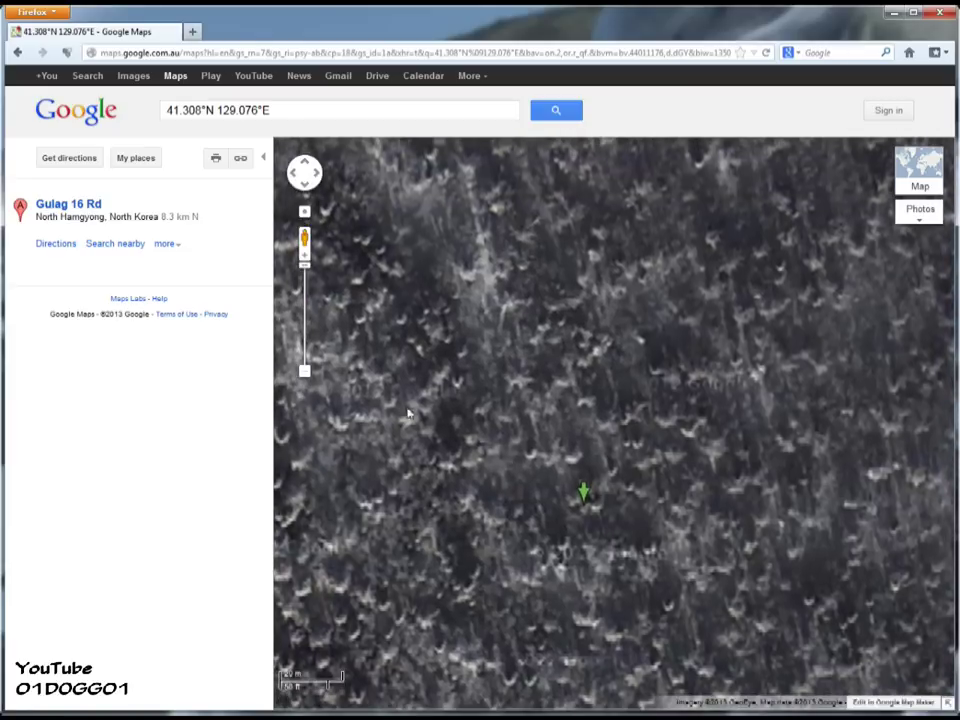
Survey the wider area around the marked spot, then inspect the forested slope southward to the snowy ground at the 50 m scale.
click(310, 297)
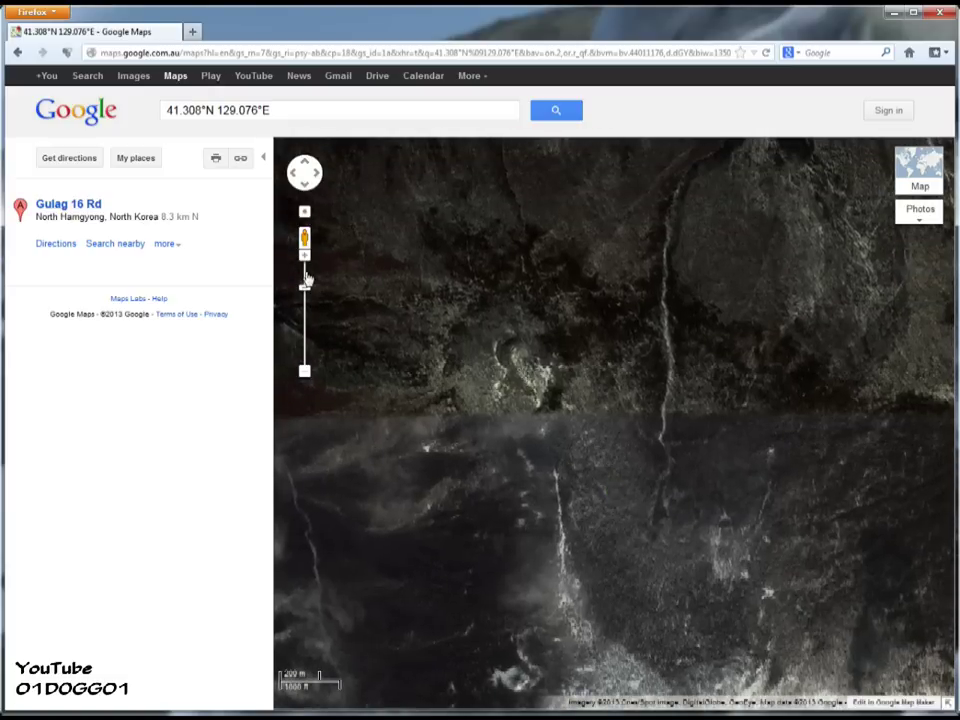
click(304, 271)
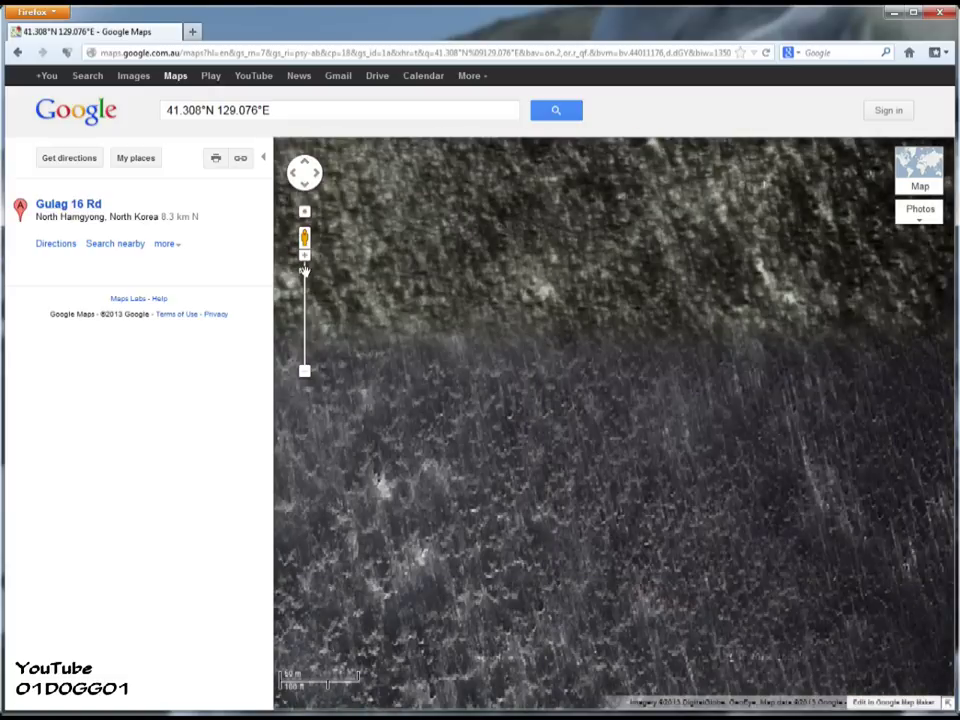
mouse_move(538, 572)
mouse_down()
mouse_move(514, 289)
mouse_move(559, 384)
mouse_move(569, 150)
mouse_up()
drag(594, 595, 585, 317)
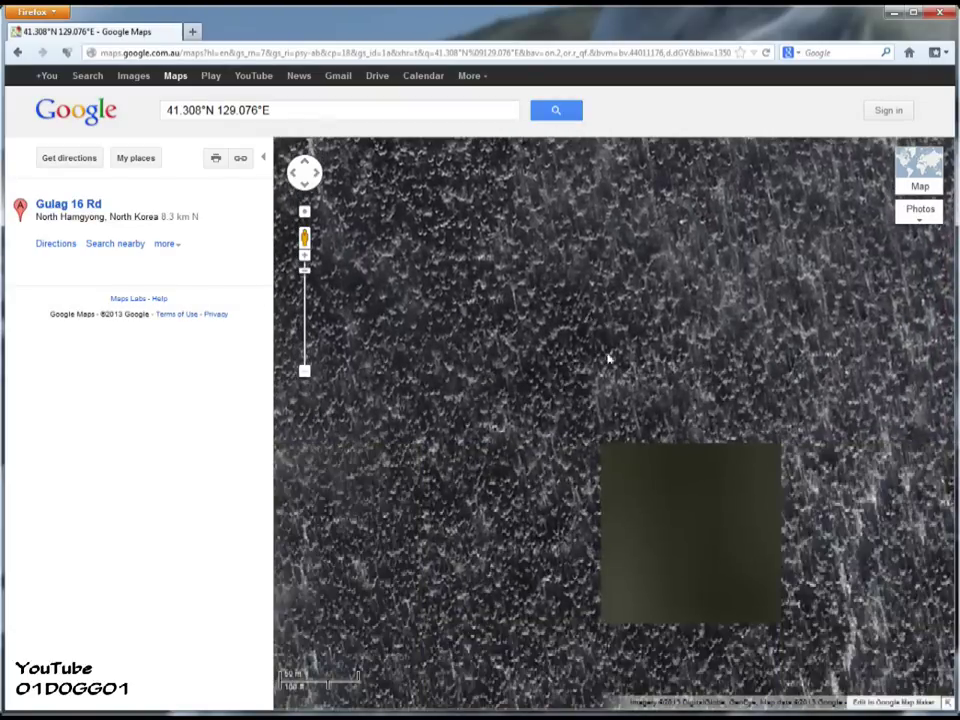
key(Down)
key(Down)
key(Down)
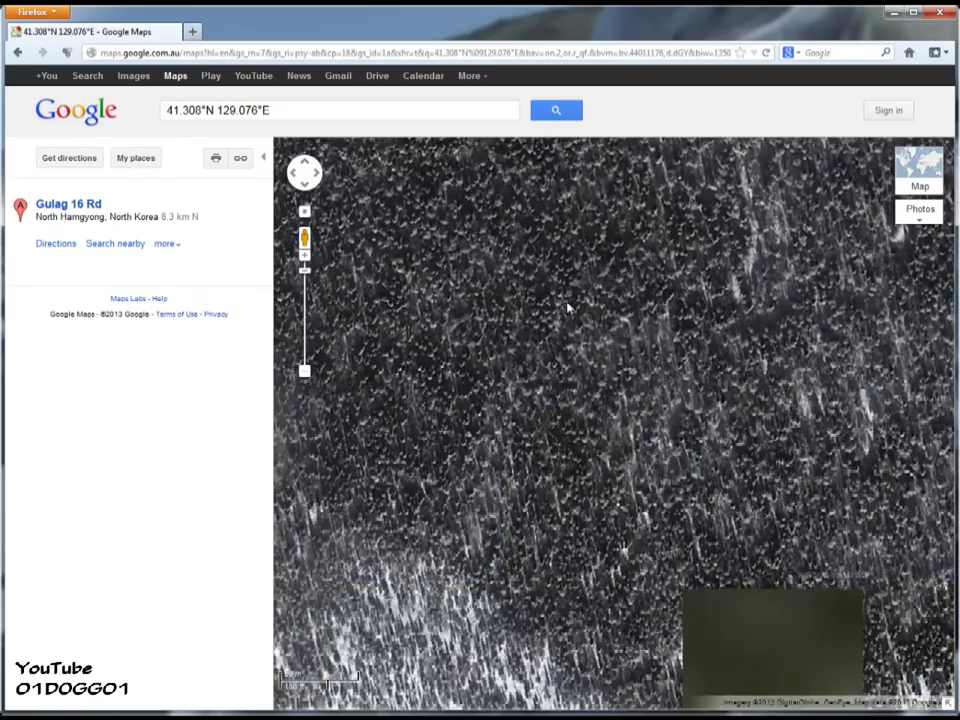
key(Down)
key(Down)
key(Down)
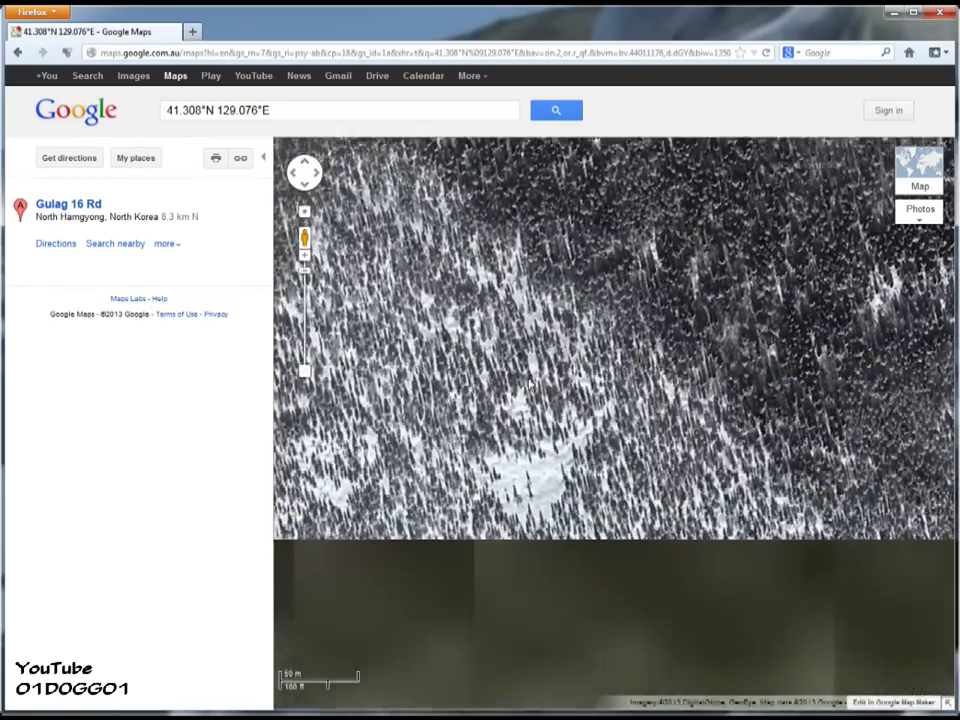